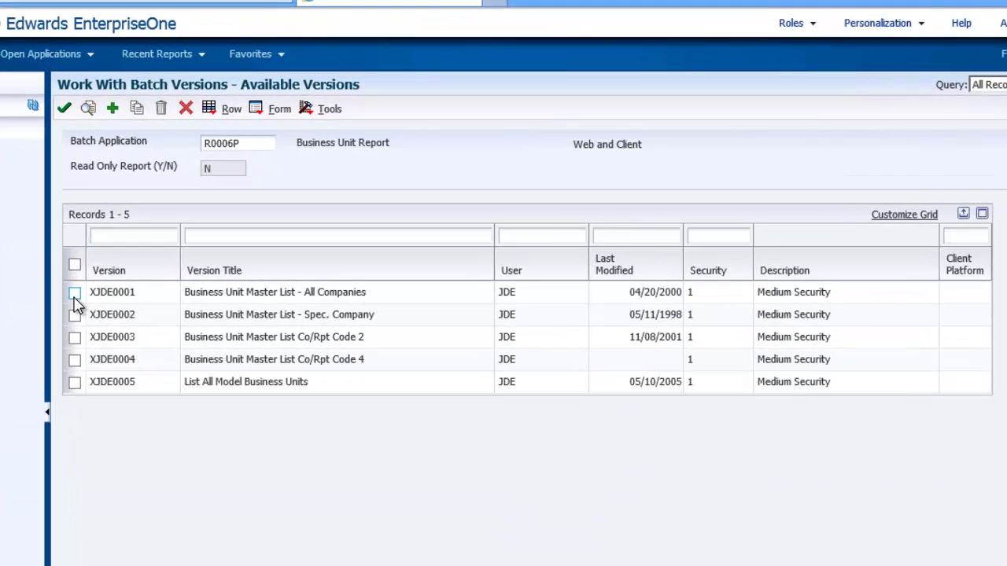
Step: Submit R0006P version XJDE0001, accepting the default printer settings
left_click(74, 295)
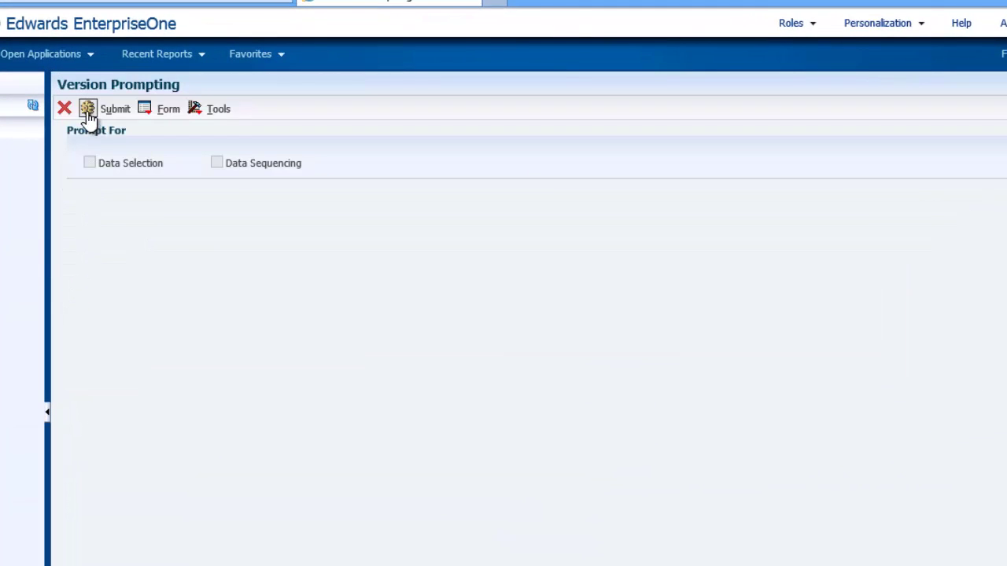
left_click(88, 110)
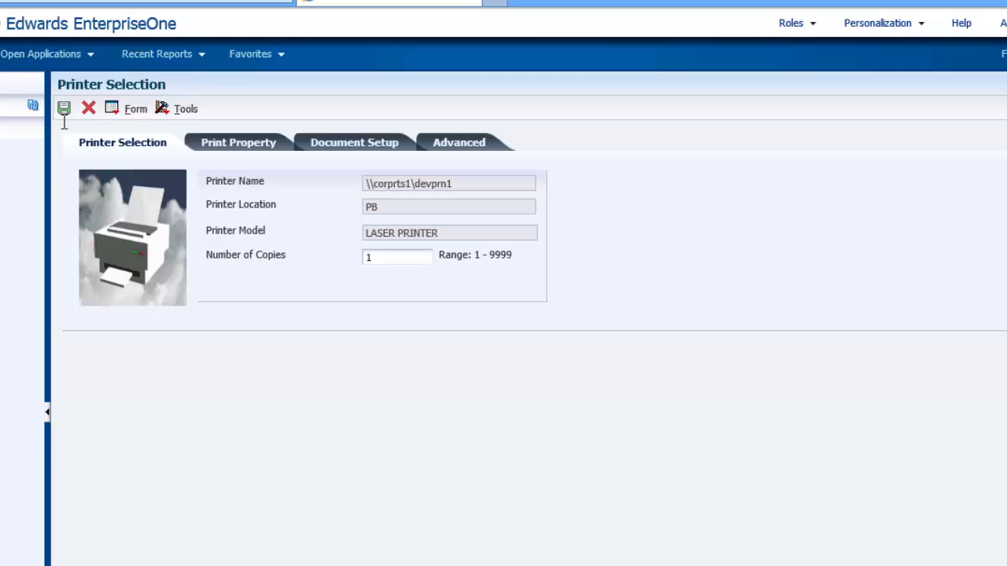
left_click(64, 111)
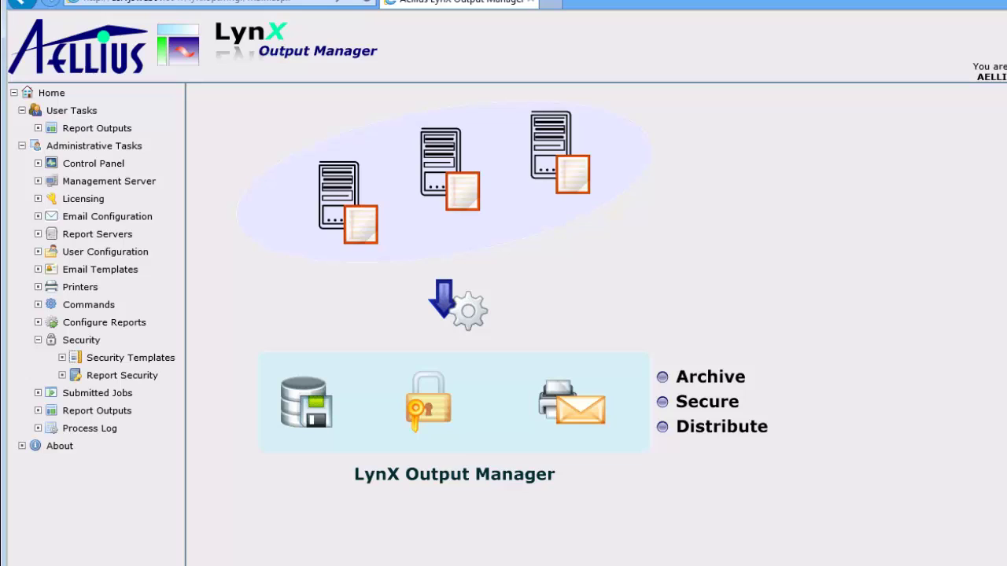
Step: List submitted jobs with a Submit Date after today and scroll right to the date columns
left_click(120, 402)
left_click(393, 286)
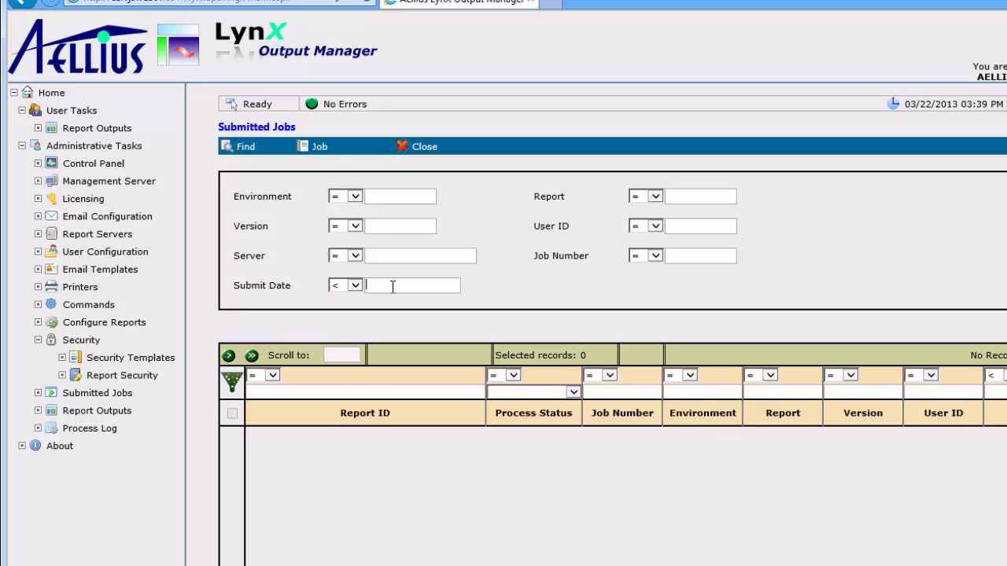
type("T")
left_click(350, 286)
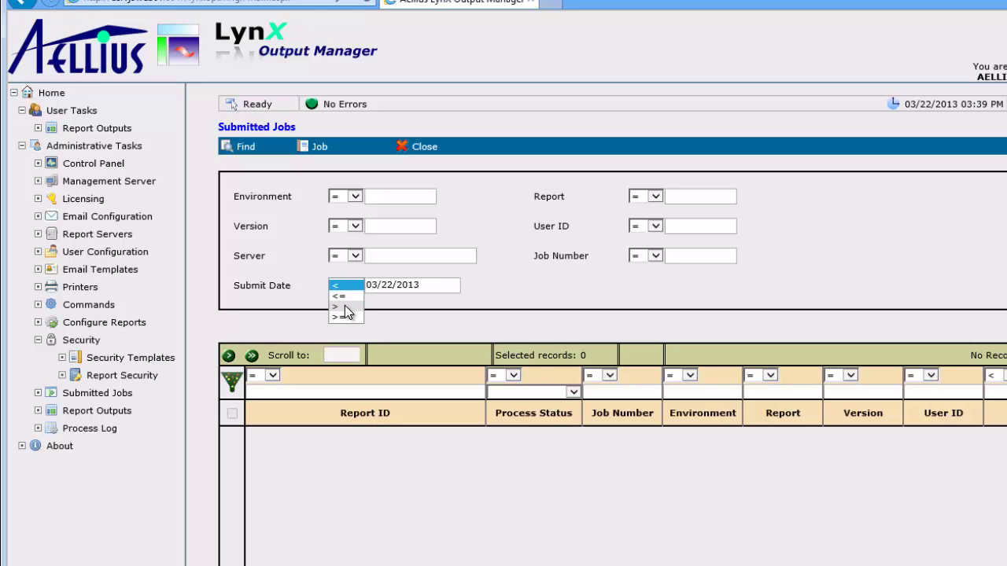
key("Return")
left_click(251, 150)
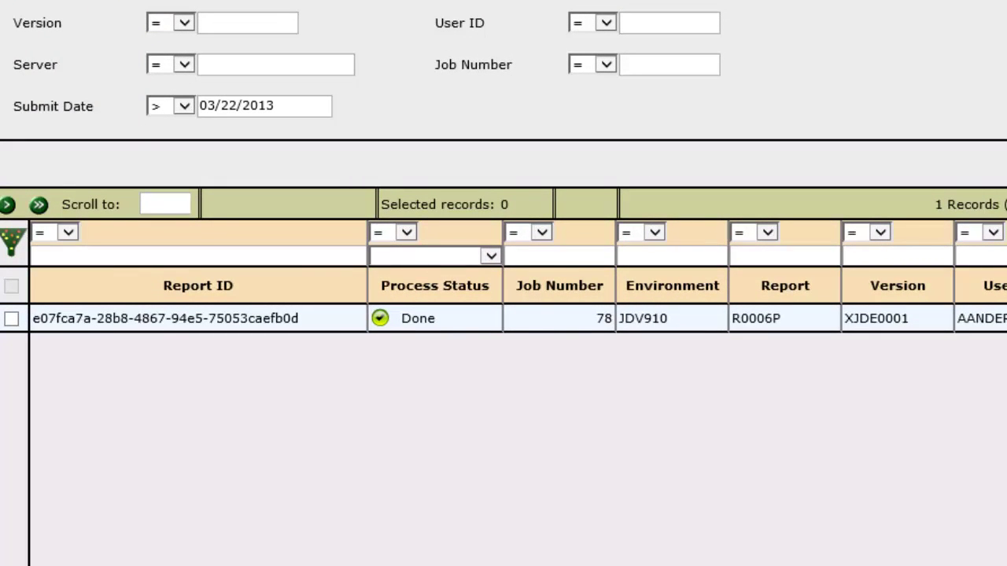
scroll(504, 315, "right", 10)
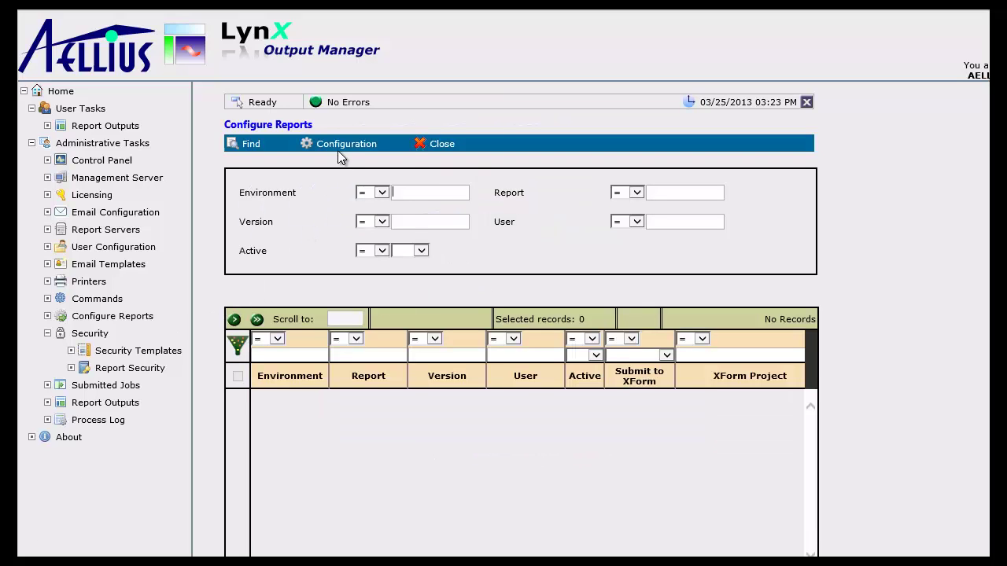
Step: Add and save an active configuration: environment JDV910, report R0008P, version [*], user [*]
left_click(340, 146)
left_click(347, 193)
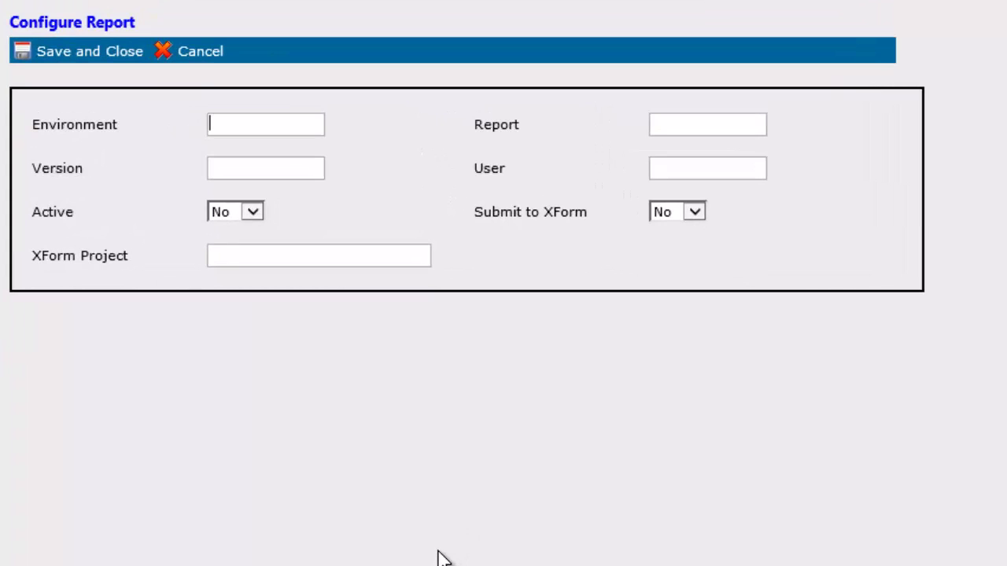
type("JDV910")
key("Tab")
type("R0008")
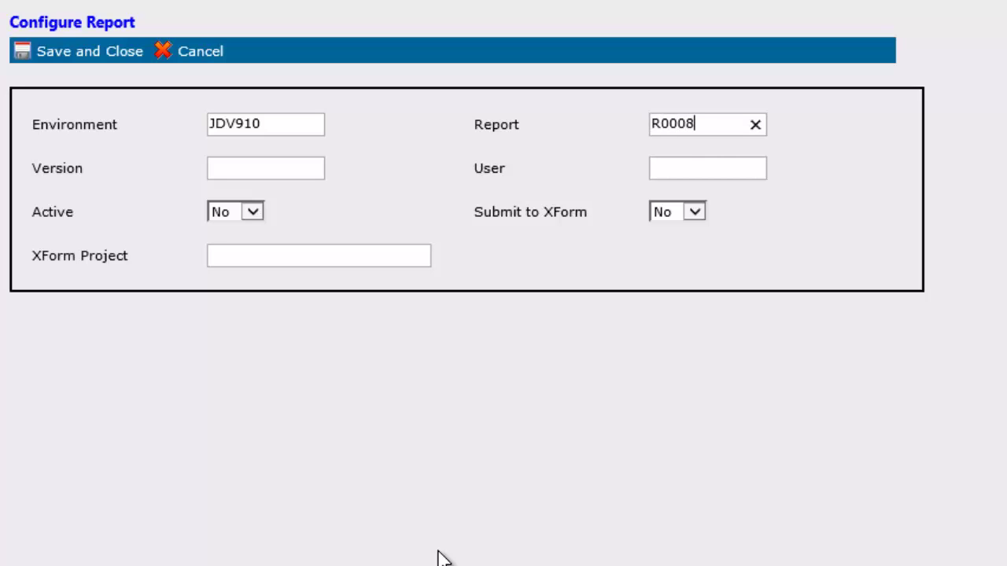
type("P")
key("Tab")
type("[*]")
key("Tab")
type("[*]")
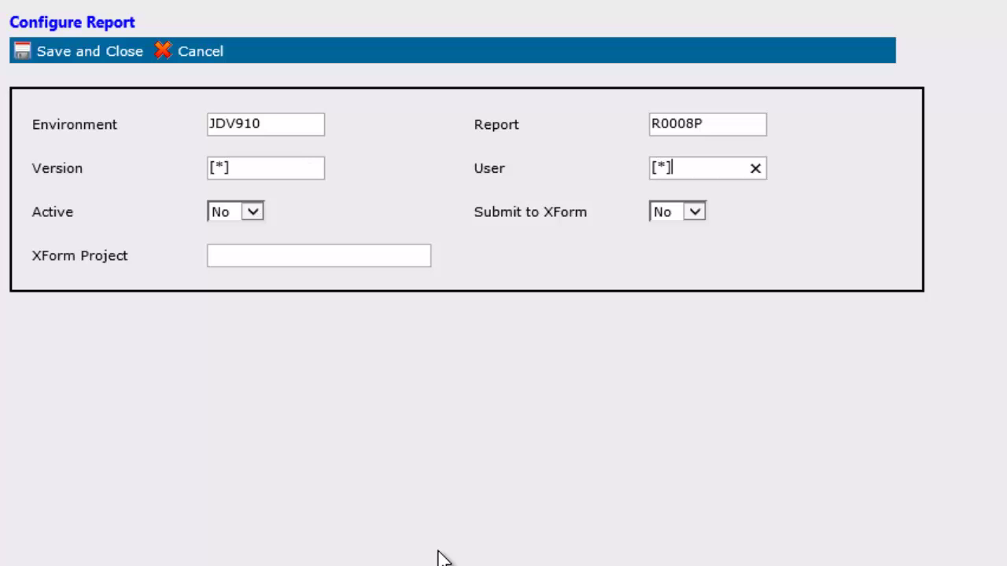
key("Tab")
key("Down")
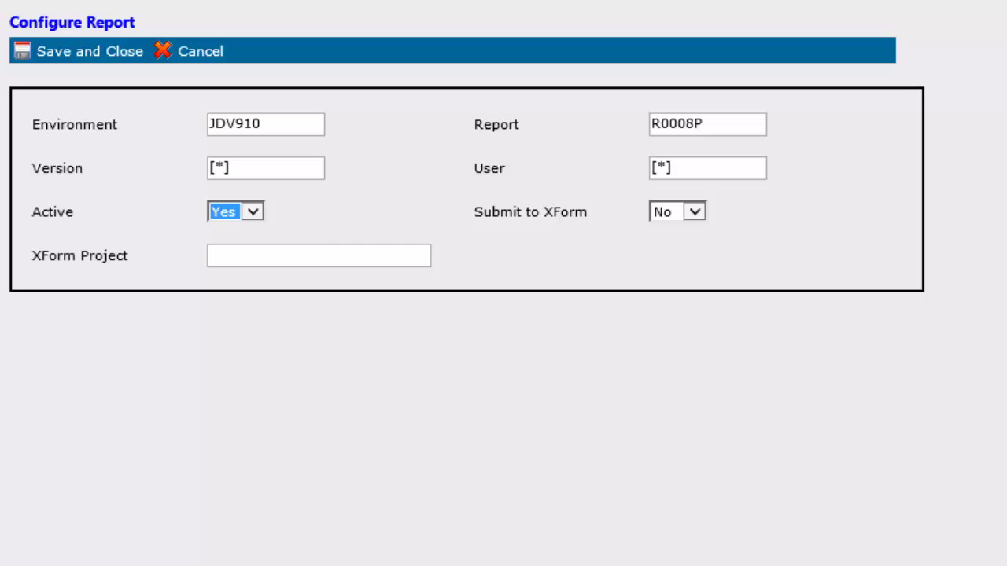
left_click(63, 55)
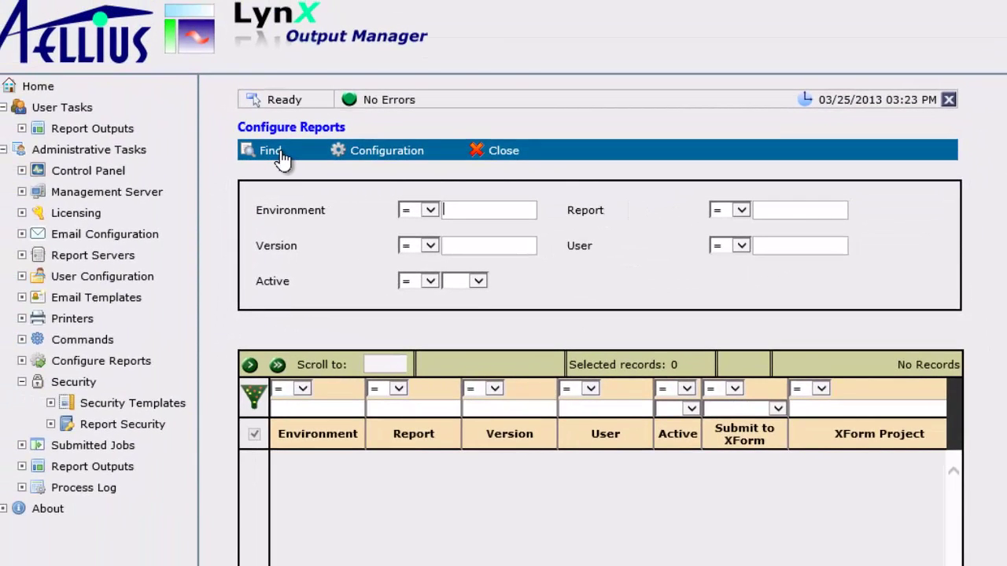
Step: Select the JDV910 R0008P configuration and start a new output definition
left_click(282, 157)
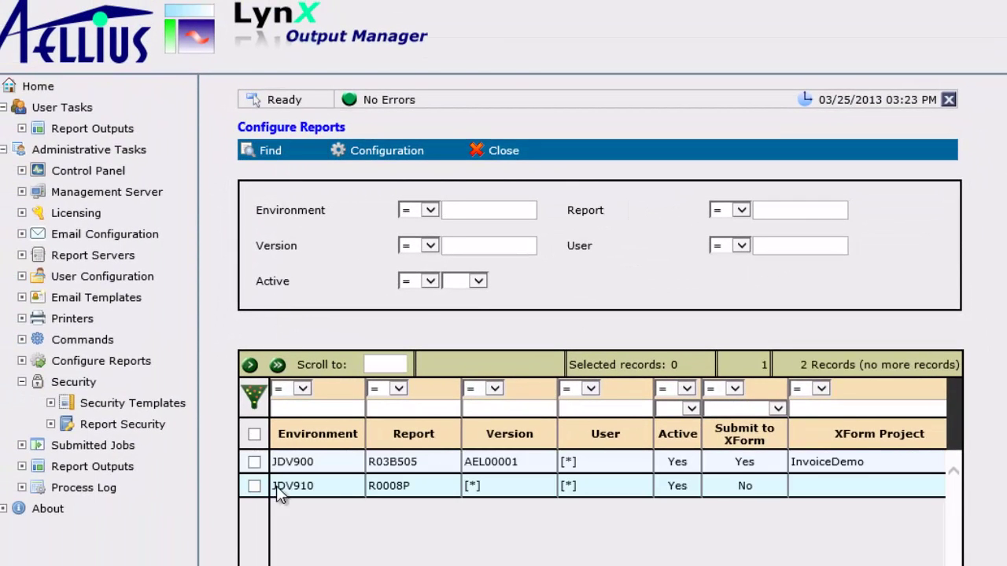
left_click(254, 486)
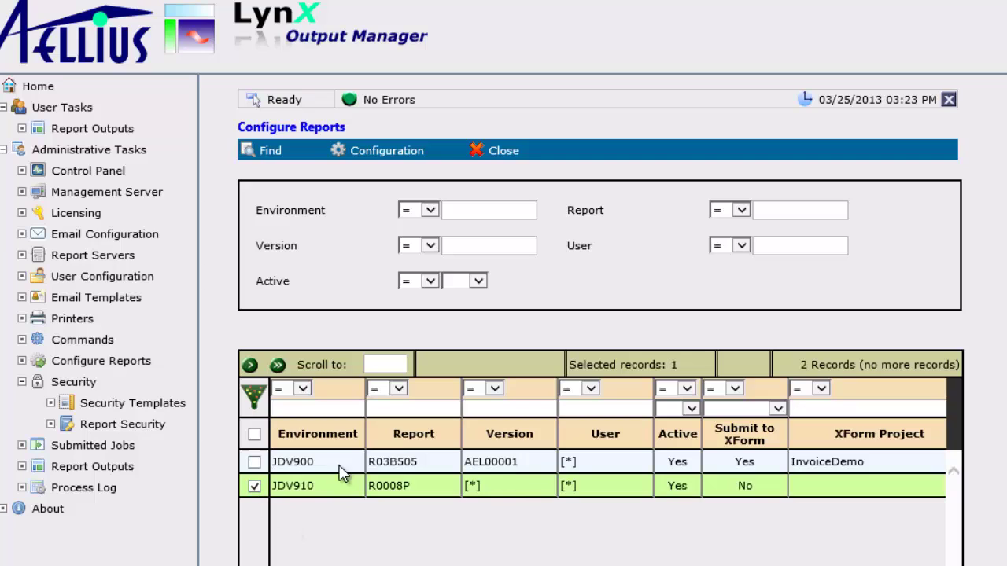
left_click(381, 152)
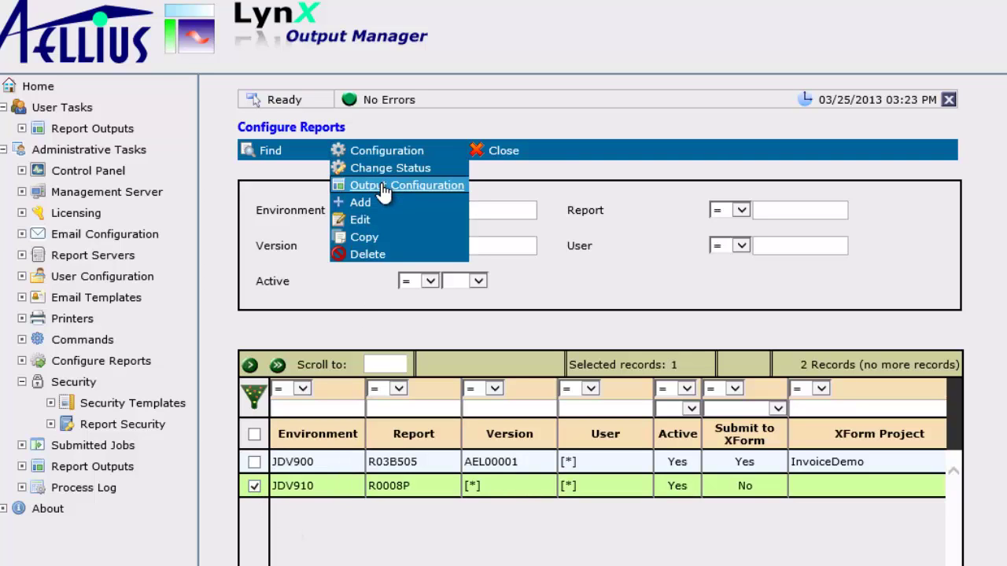
left_click(383, 187)
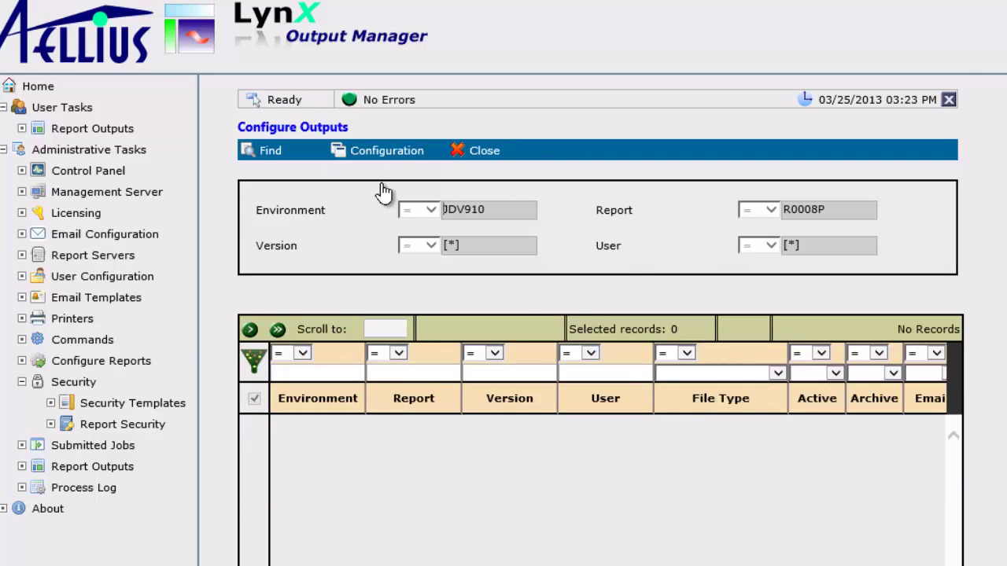
left_click(398, 151)
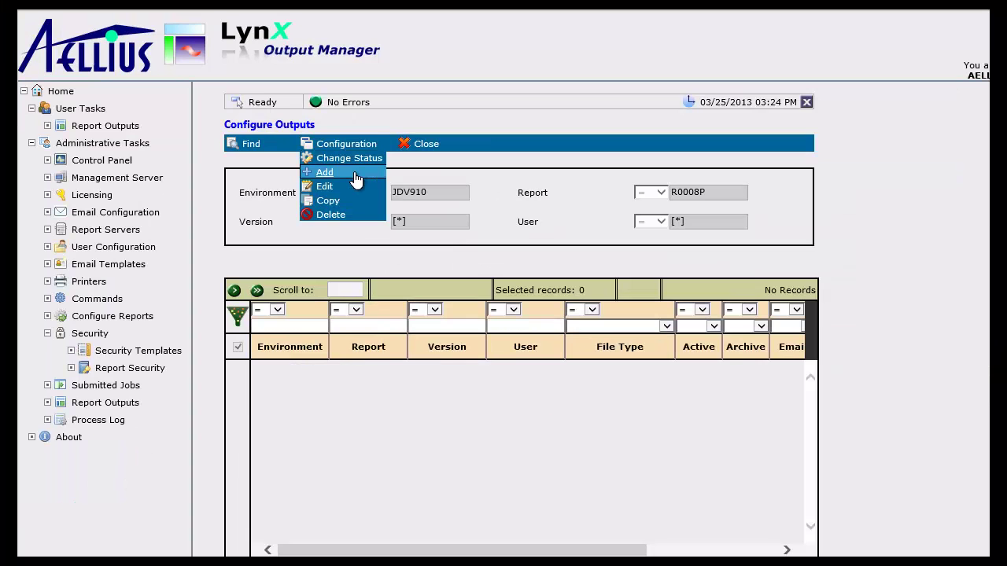
left_click(355, 180)
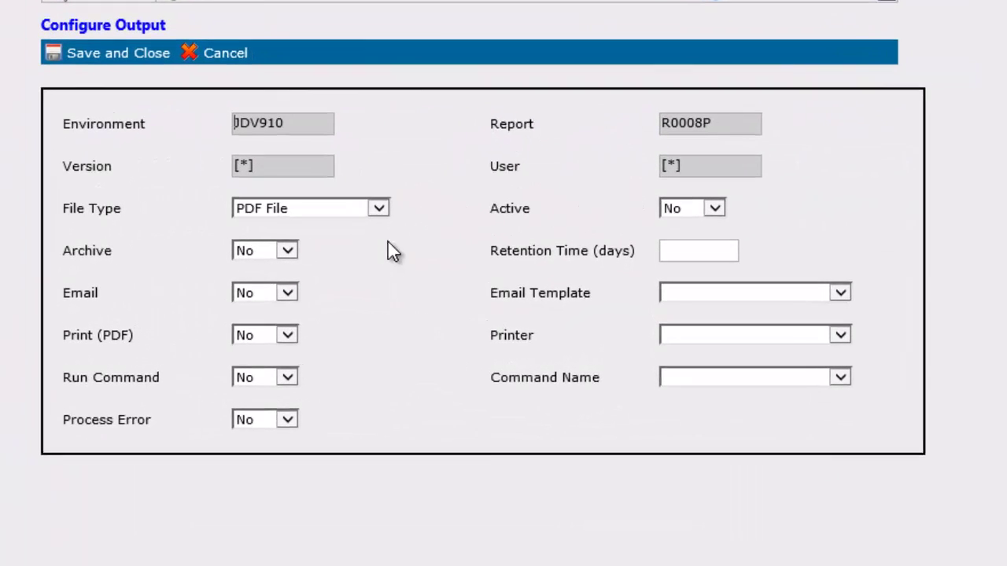
Step: Make the output an active PDF File, archived with 5-day retention
left_click(374, 206)
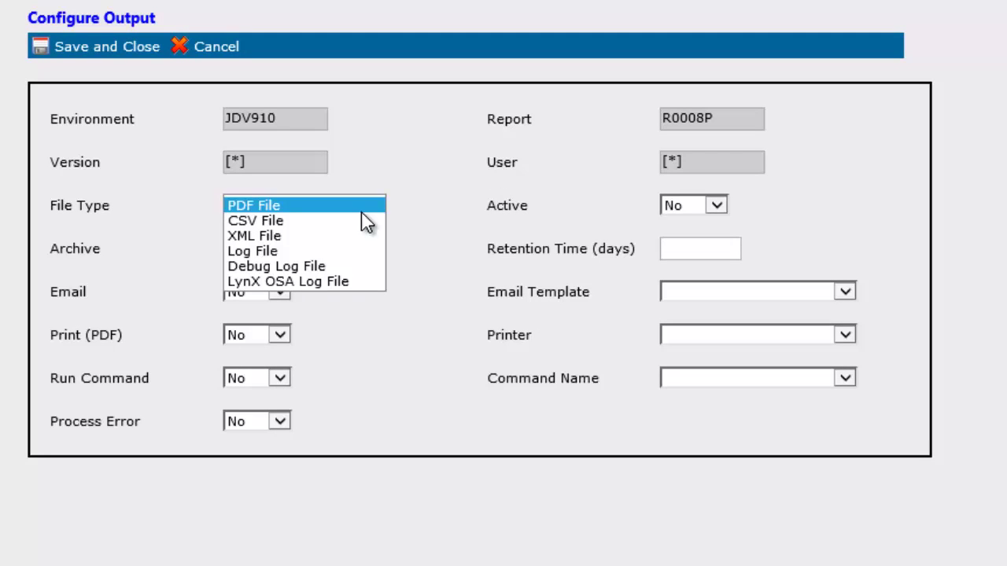
left_click(292, 207)
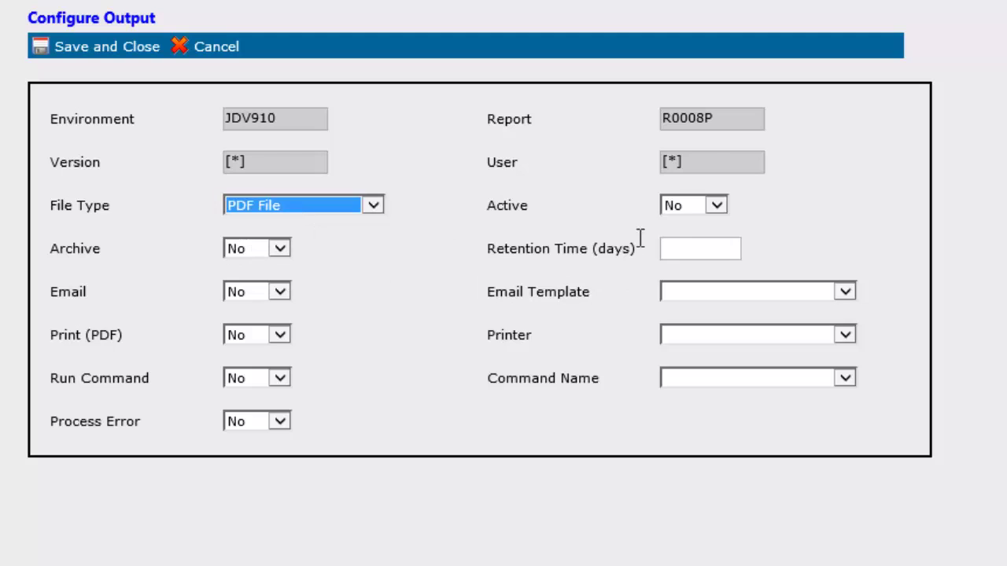
left_click(675, 207)
left_click(677, 220)
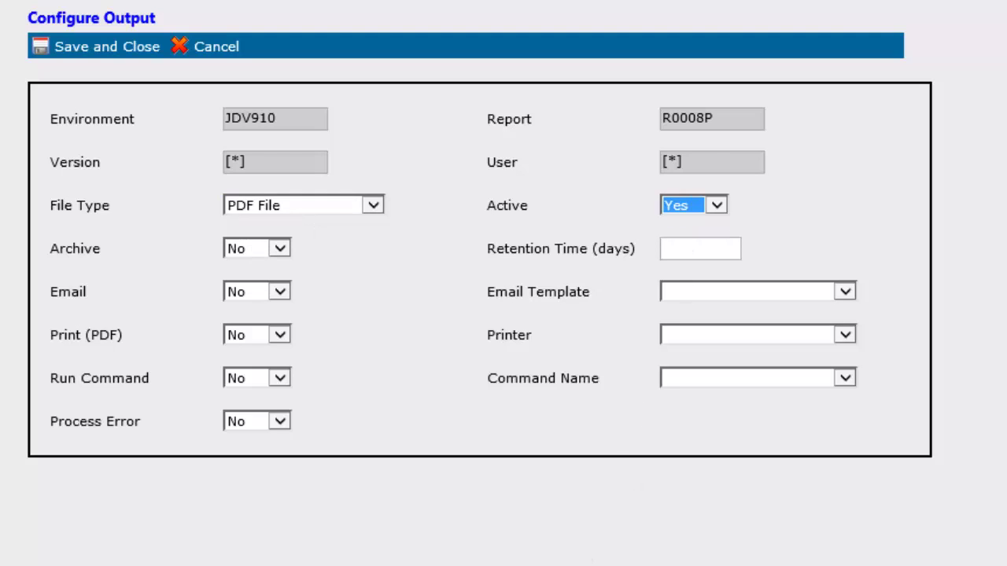
key("Tab")
key("Down")
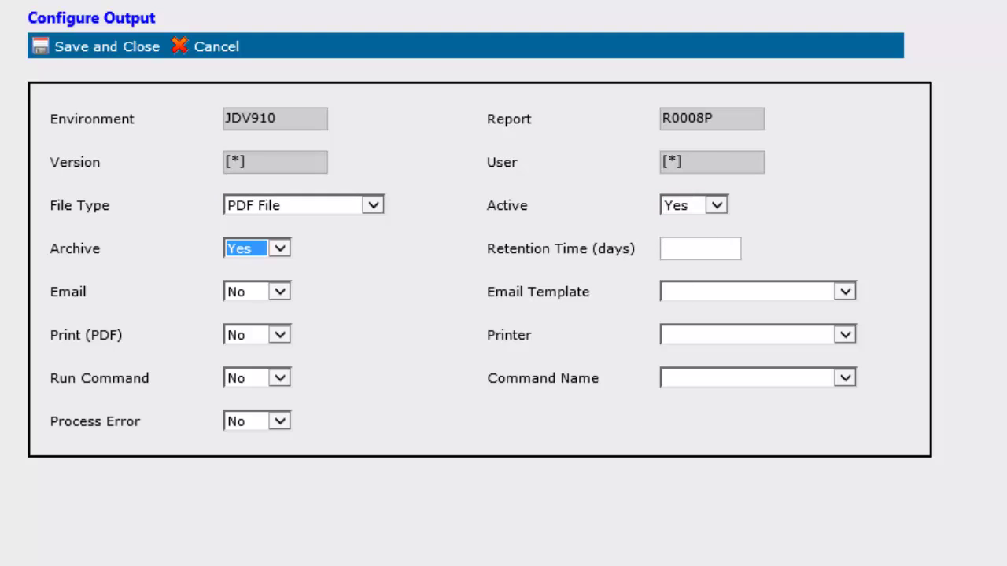
key("Tab")
type("5")
Step: Enable emailing with the Email To User template and run the SharePoint CheckIn command
key("Tab")
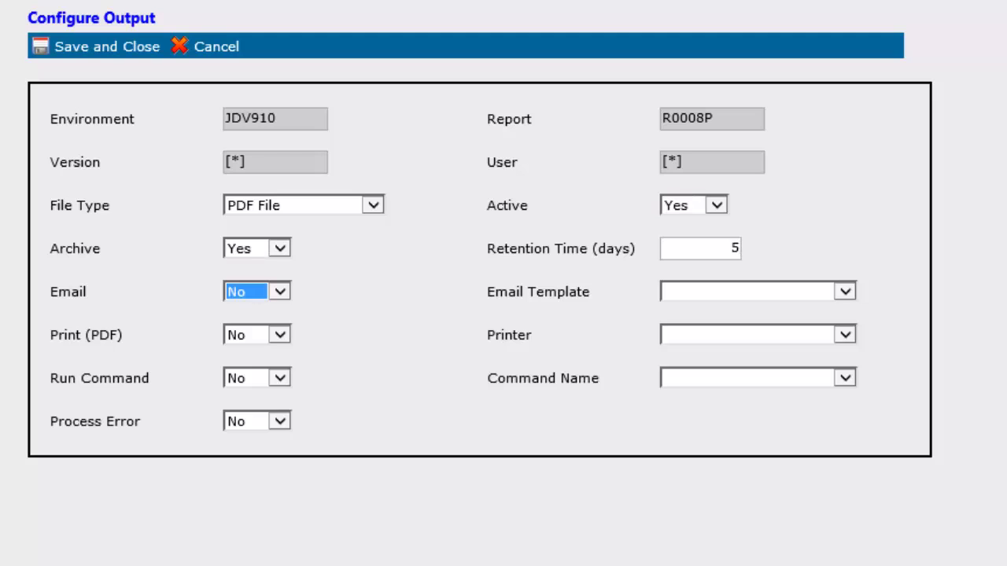
key("Down")
key("Tab")
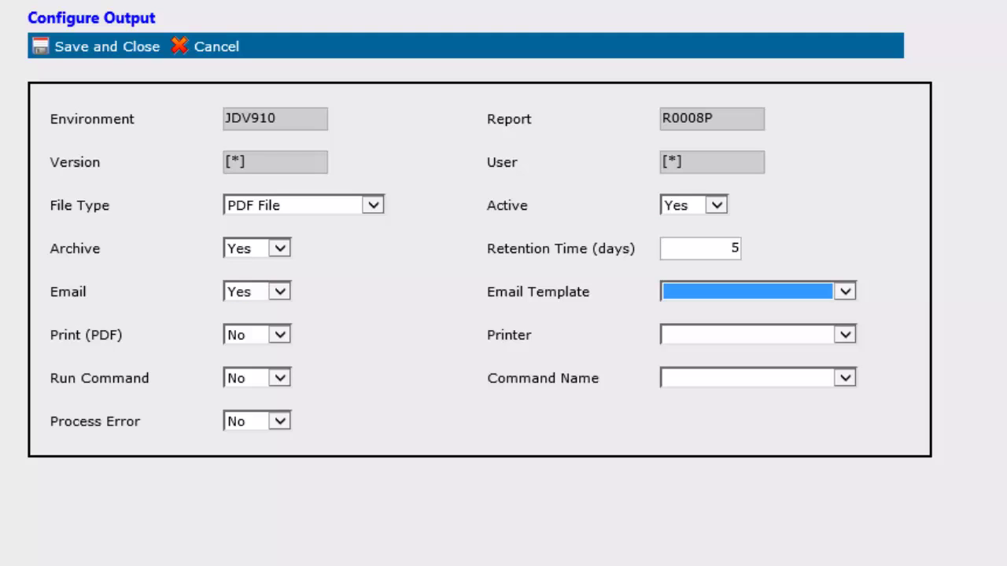
left_click(847, 294)
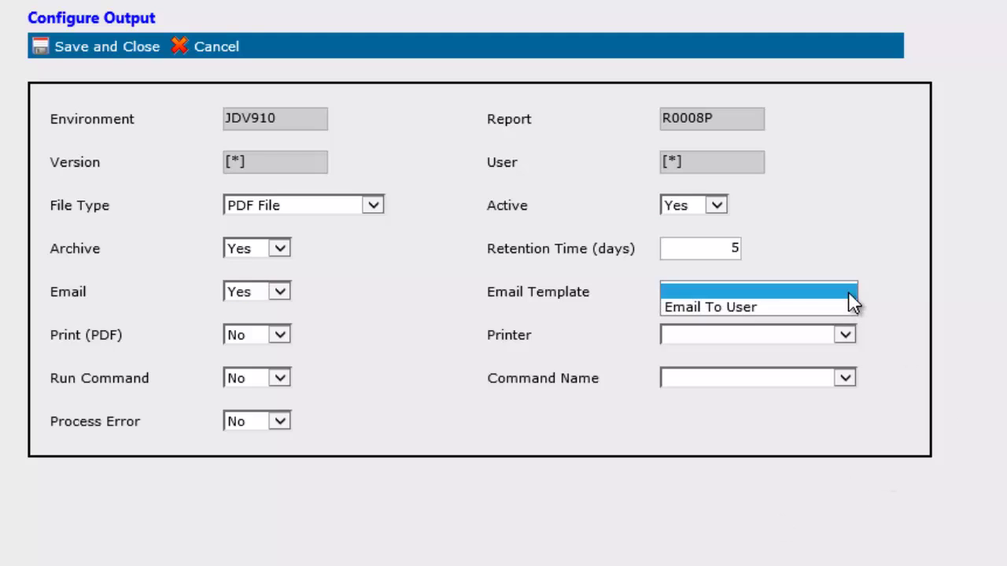
left_click(787, 308)
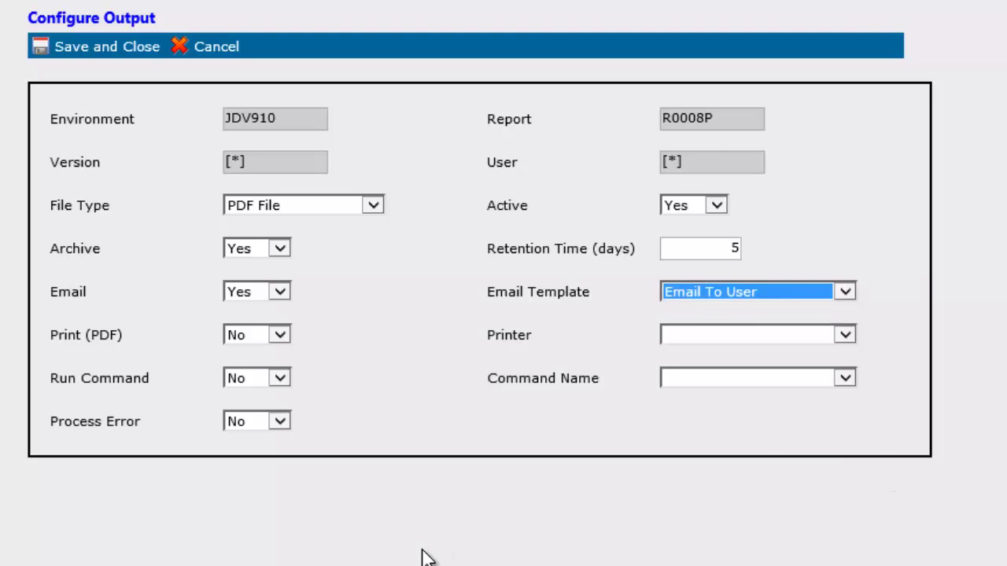
key("Tab")
key("Tab")
key("Tab")
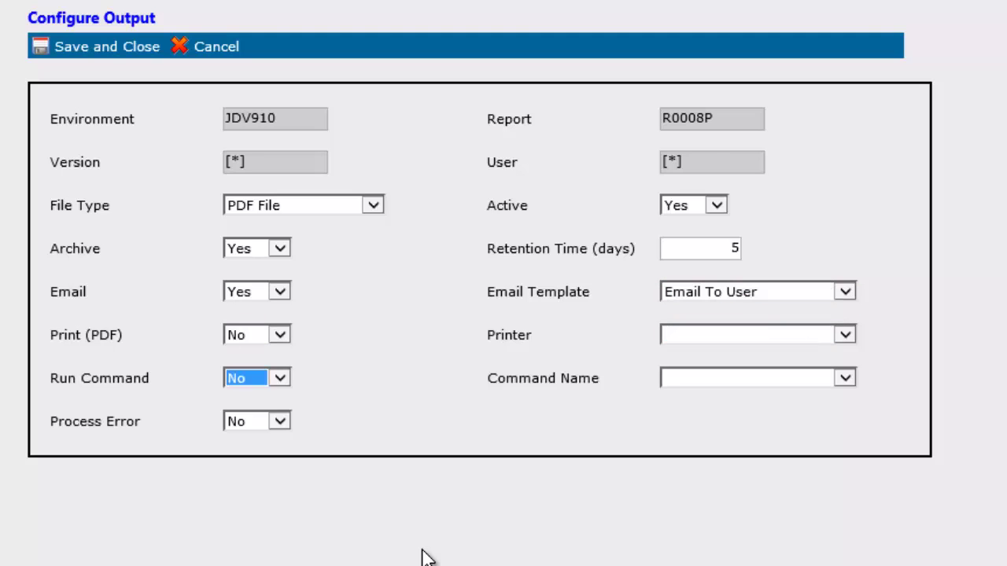
key("y")
key("Tab")
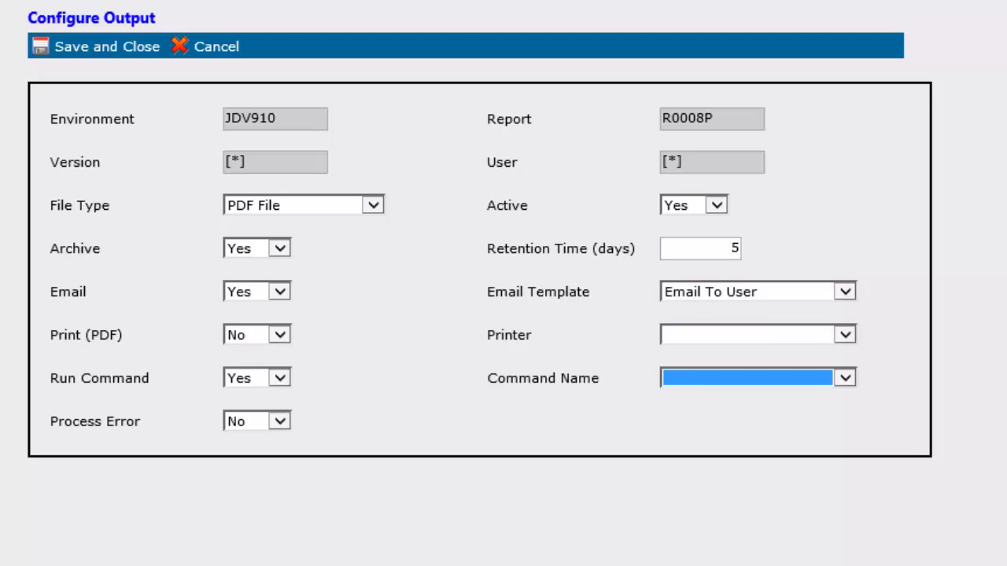
left_click(703, 377)
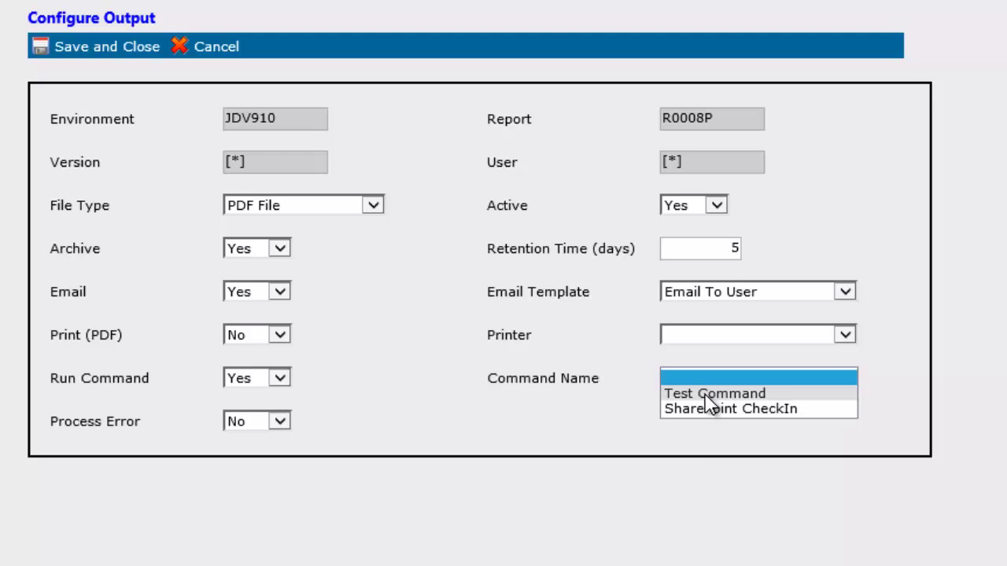
left_click(715, 409)
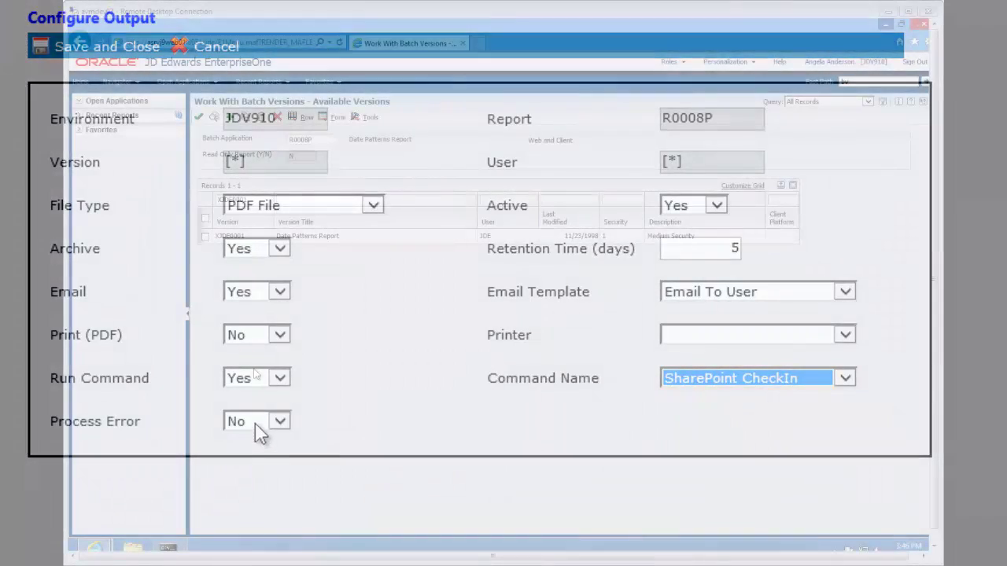
Step: Submit R0008P version XJDE0001 to the printer with the default printer settings
left_click(255, 423)
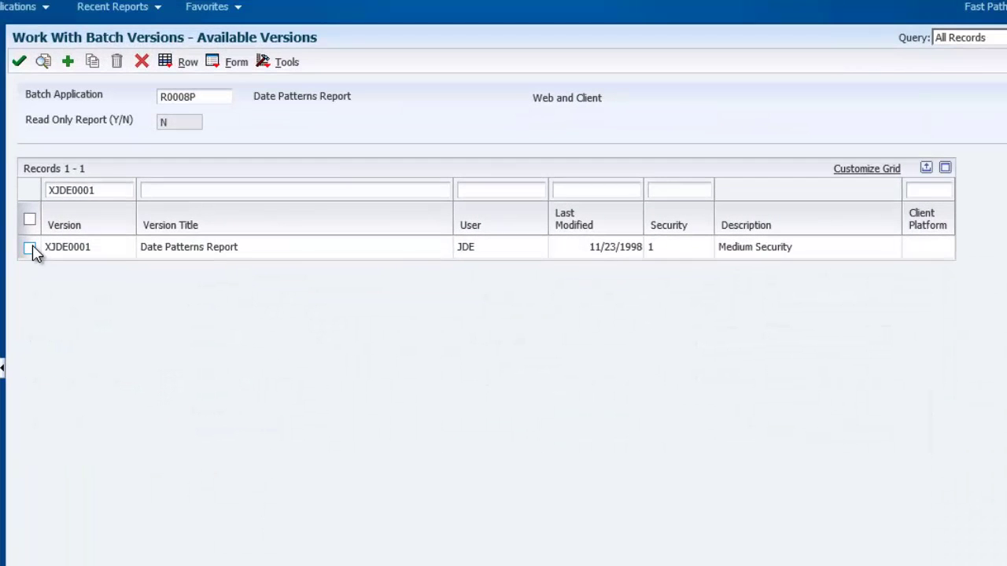
left_click(205, 236)
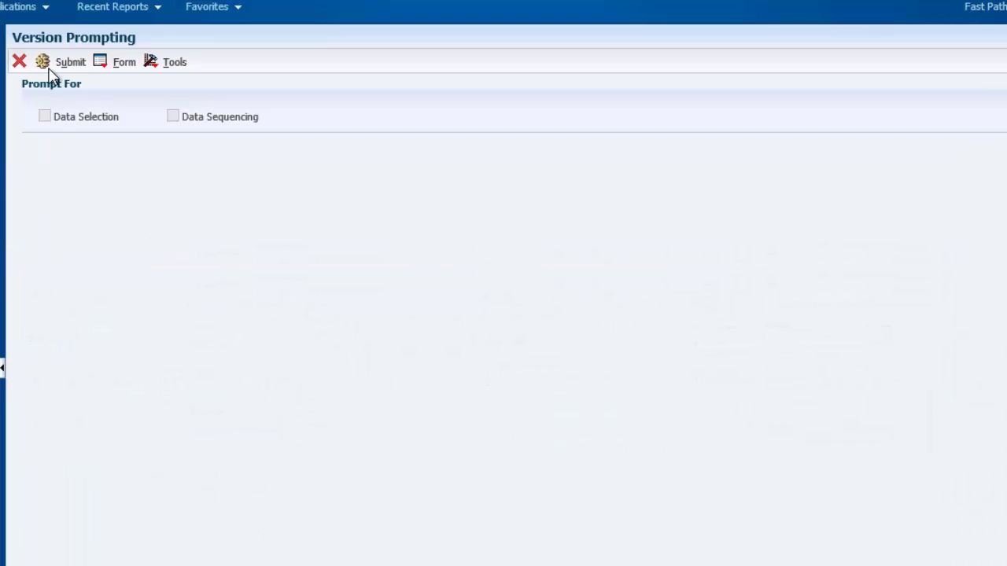
left_click(43, 68)
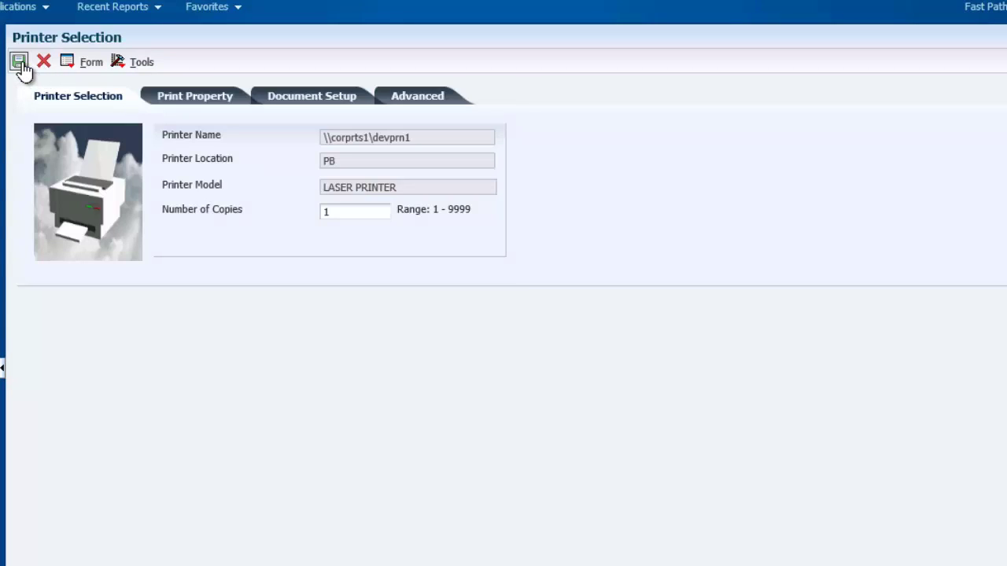
left_click(20, 63)
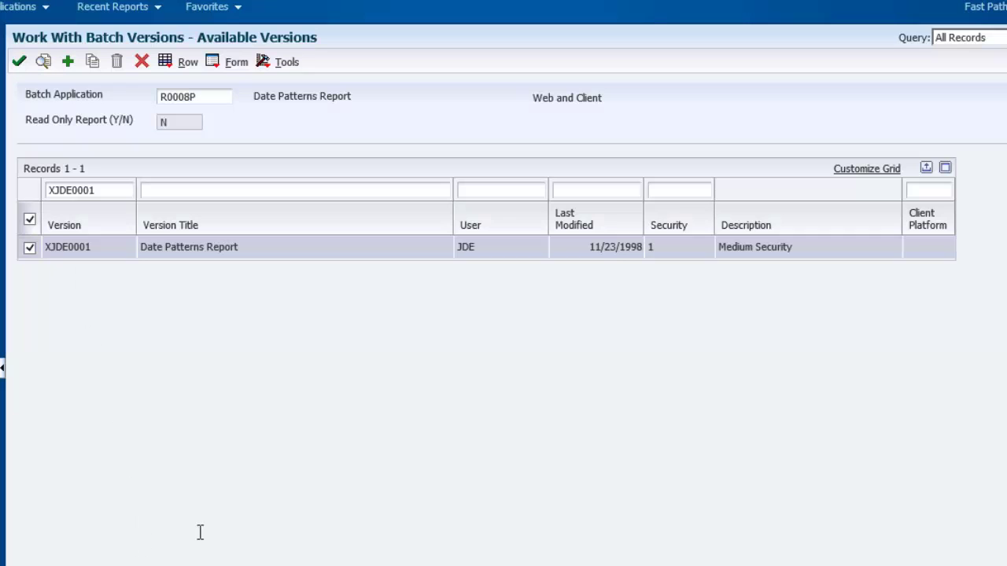
Step: Open LynX Output Manager from Favorites and find report outputs from 03/22/2013
left_click(233, 13)
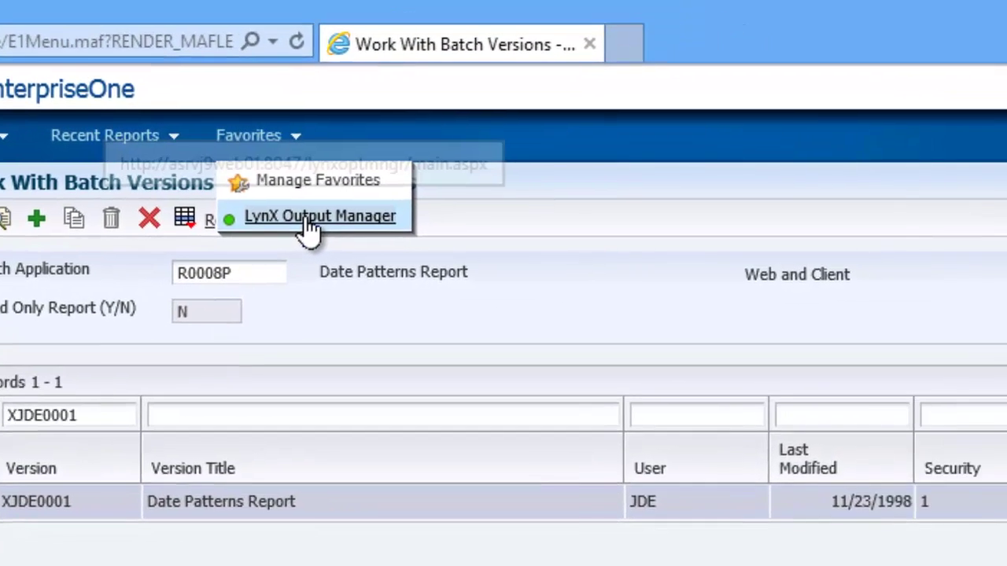
left_click(446, 244)
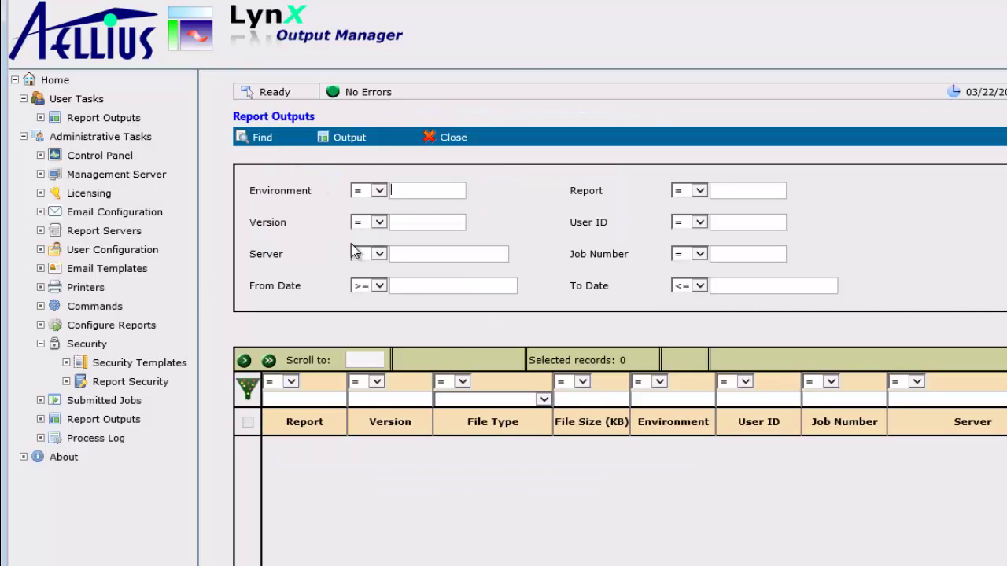
left_click(414, 288)
type("03/22/2013")
key("Tab")
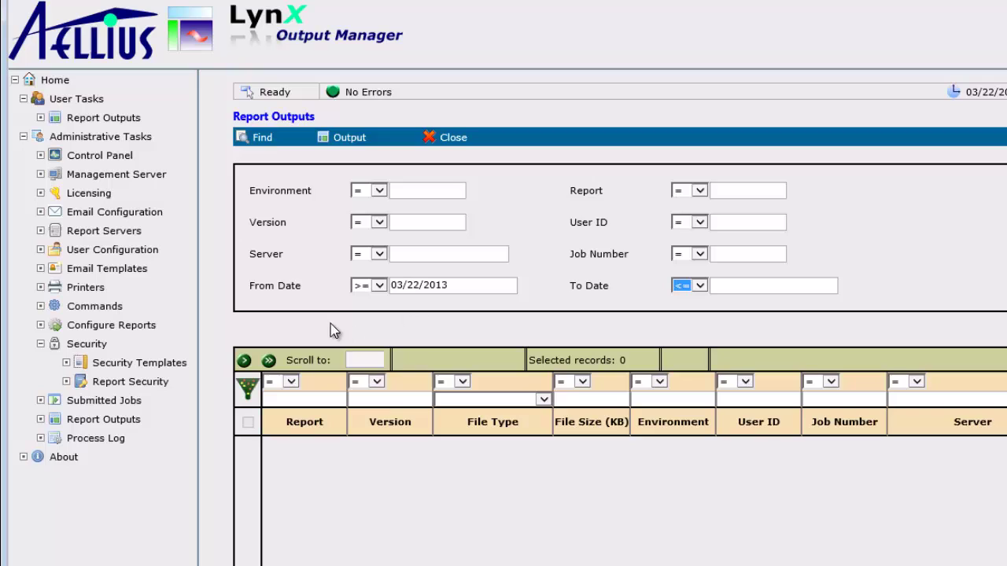
left_click(263, 138)
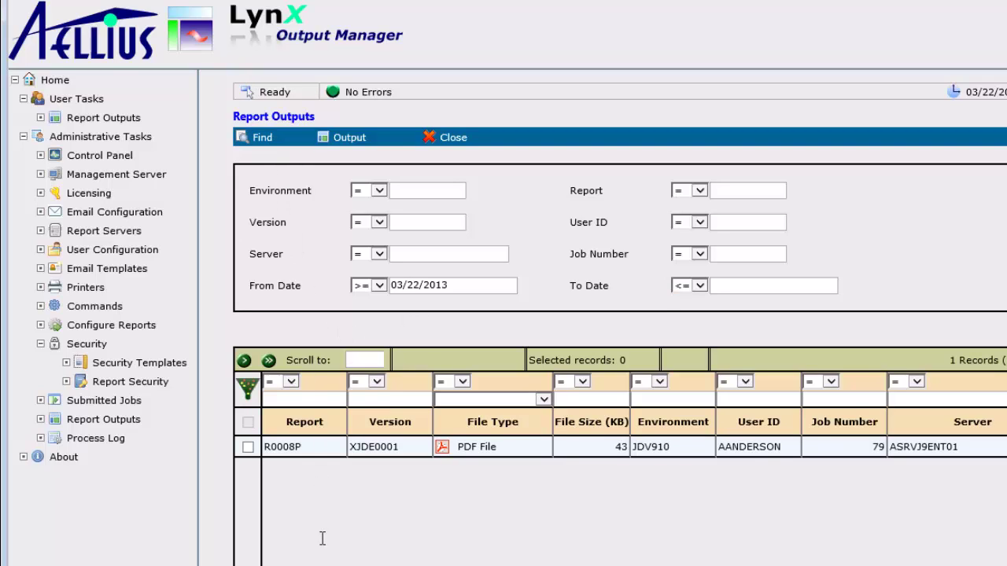
Step: Download the PDF of the R0008P output
left_click(249, 452)
left_click(353, 140)
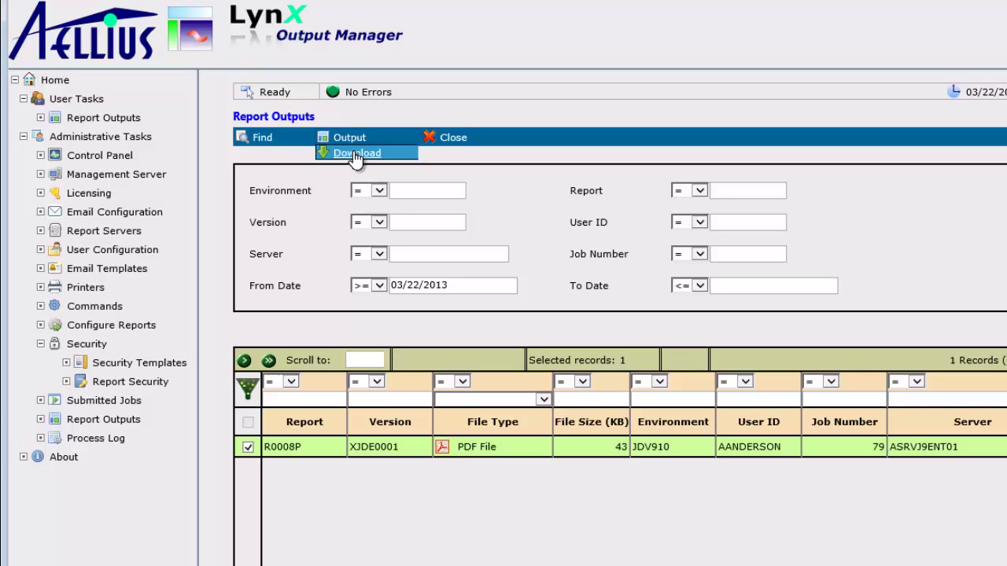
left_click(354, 154)
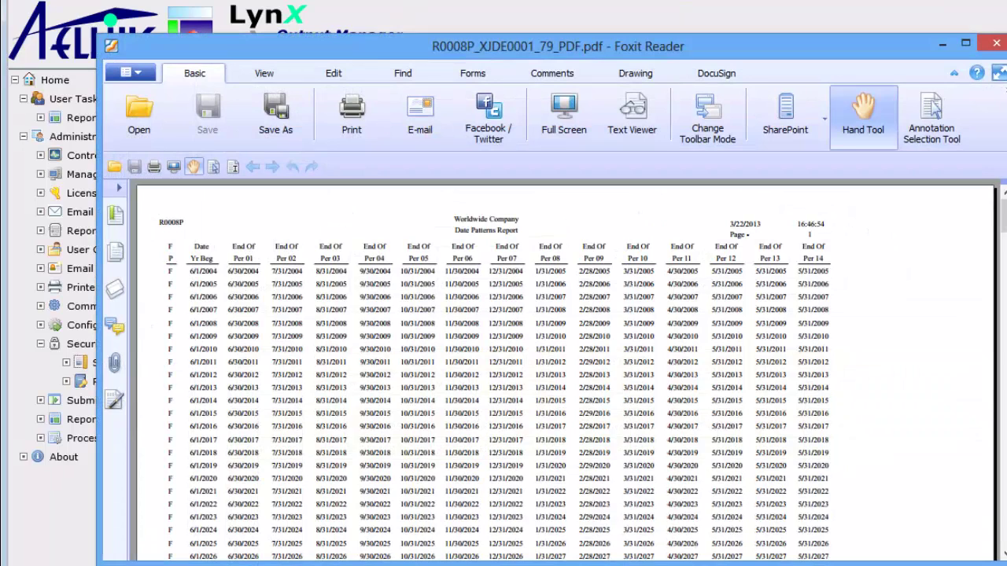
Step: Scroll down through the Date Patterns Report pages to its last rows
scroll(823, 382, "down", 6)
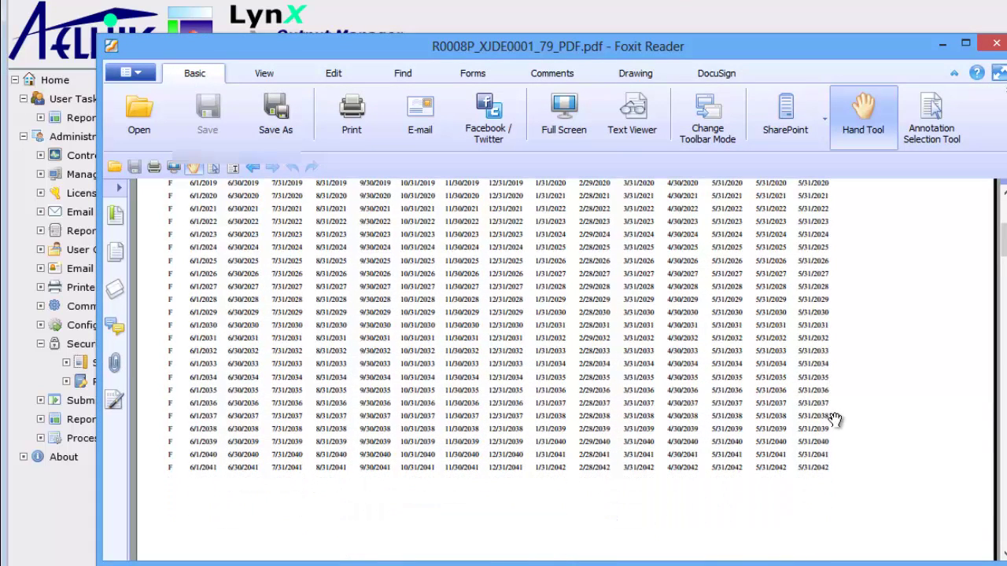
mouse_move(206, 565)
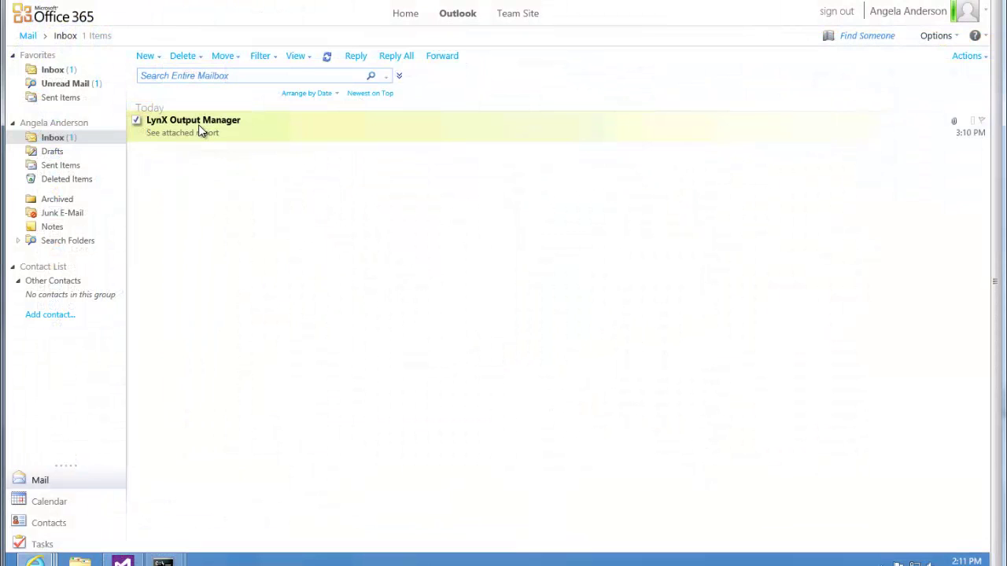
Step: Open the LynX Output Manager e-mail and its attached R0008P PDF report
double_click(198, 125)
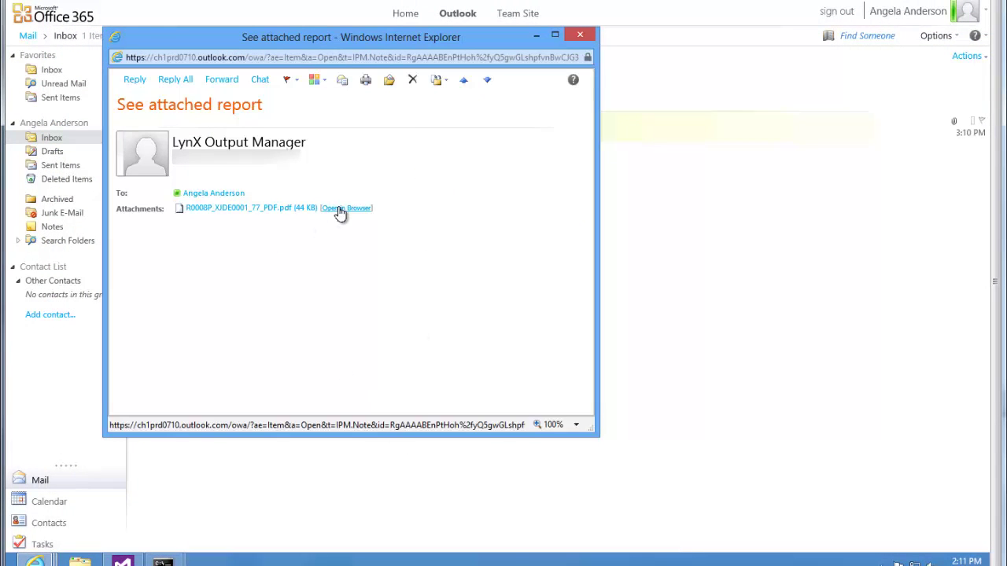
left_click(273, 209)
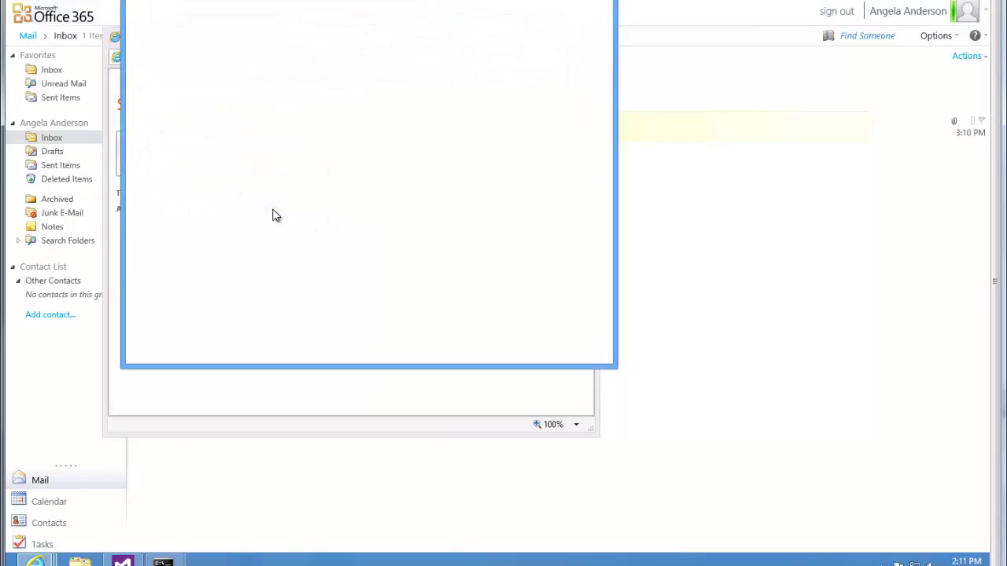
left_click(380, 417)
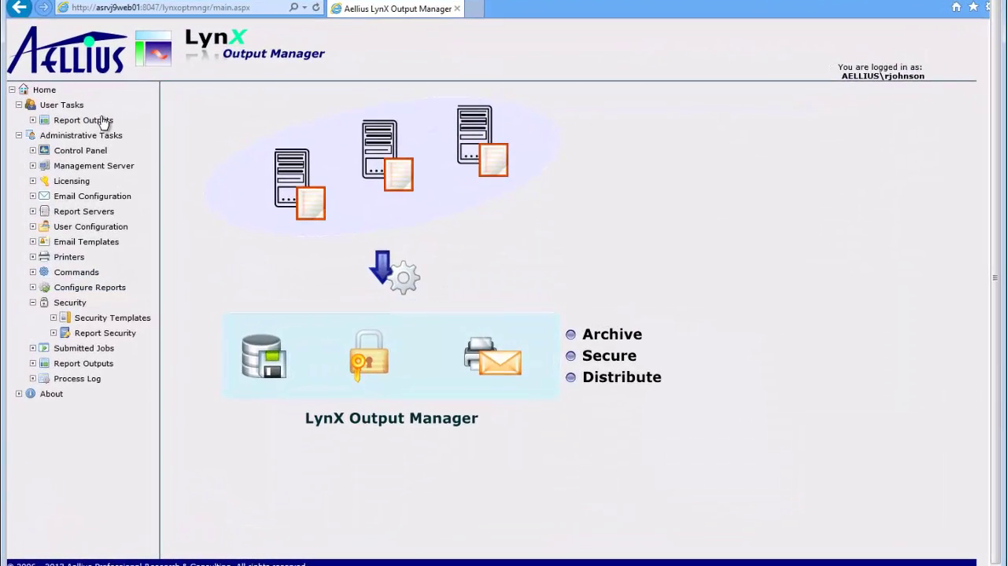
Step: Go to the Report Outputs search page
left_click(103, 121)
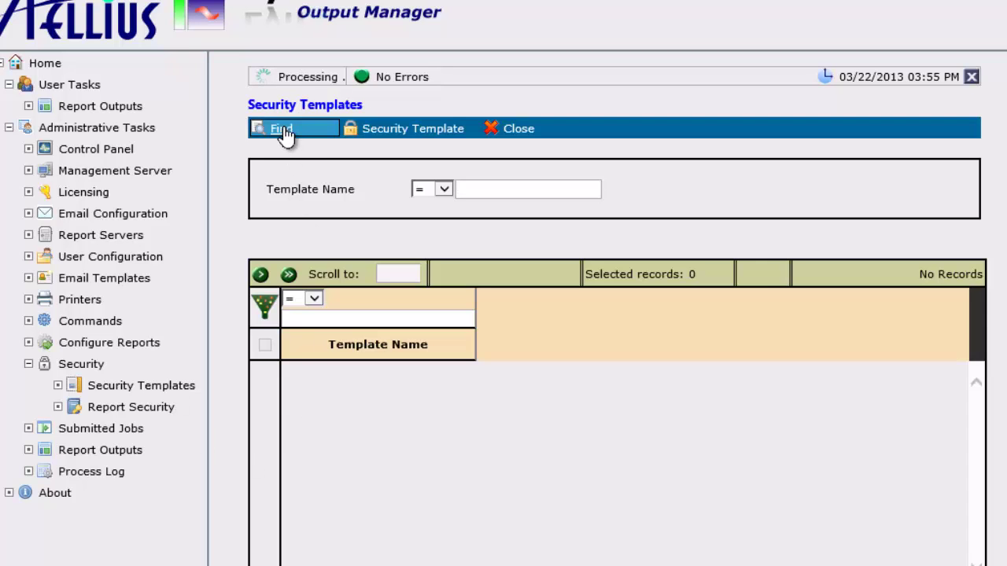
Step: Start a new security template named 'Finance Users'
mouse_move(379, 131)
left_click(389, 149)
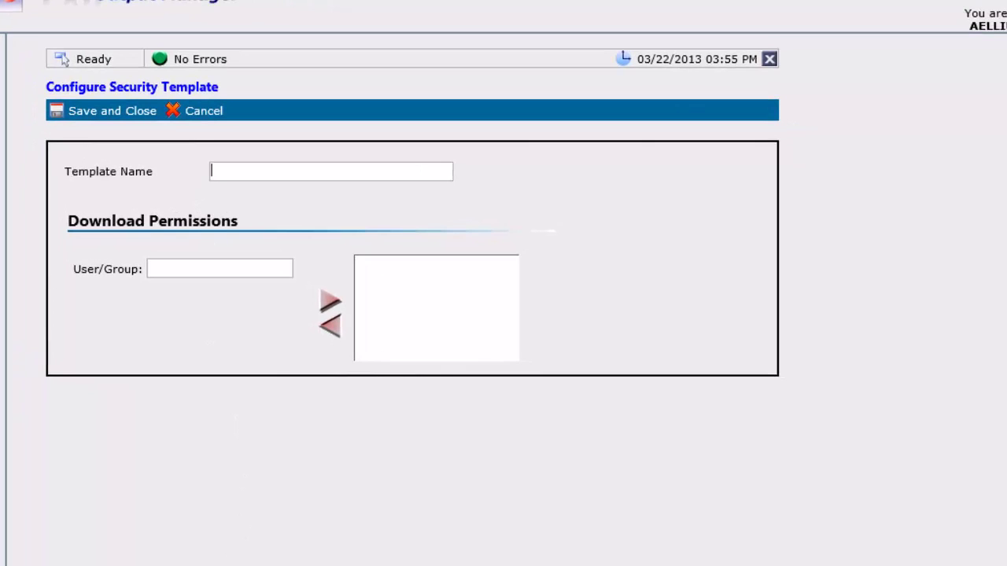
type("Finance Users")
Step: Grant download permission to two domain users and save the template
left_click(149, 269)
type("aellius")
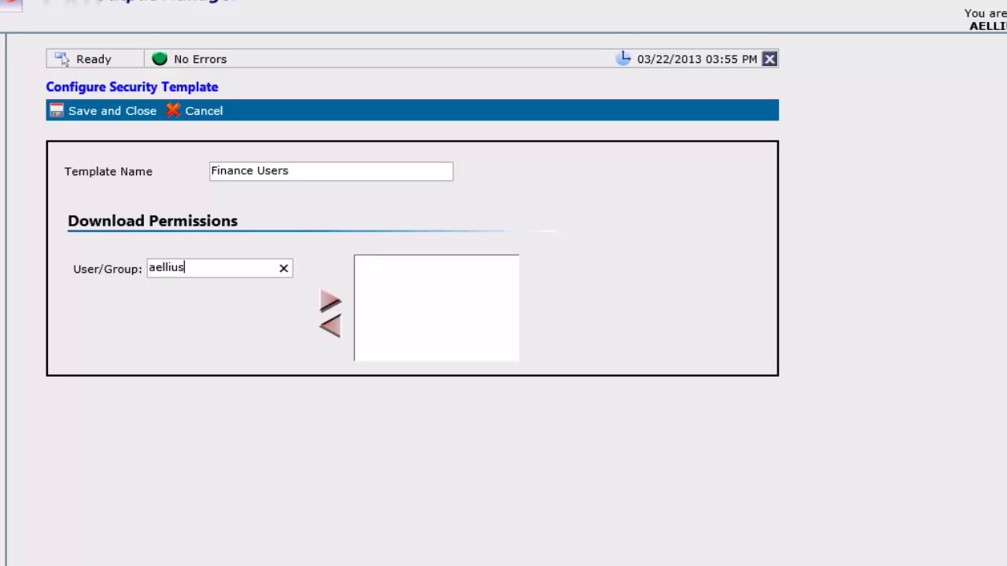
type("\\aanderson")
left_click(325, 310)
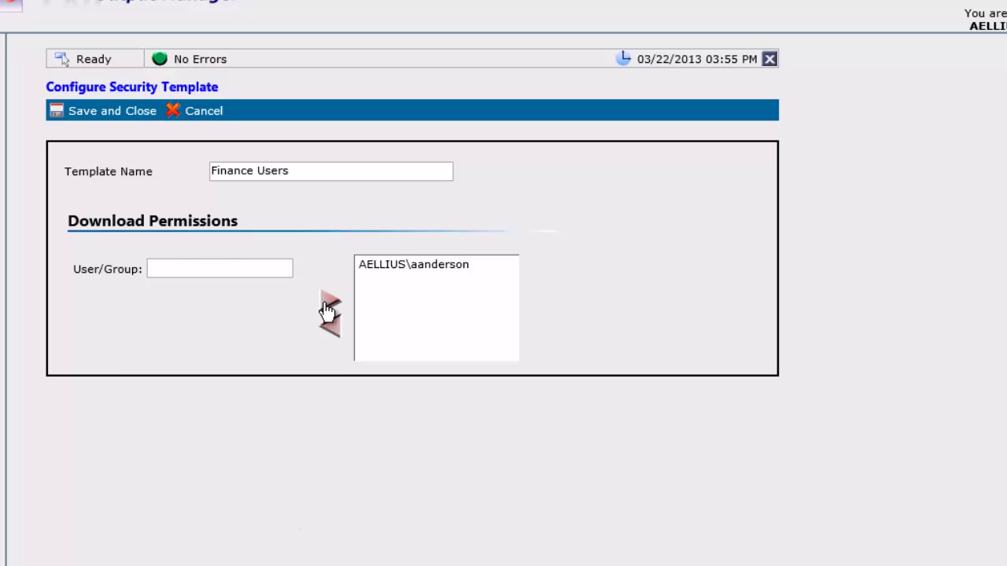
type("aellius\\rjohnson")
left_click(328, 304)
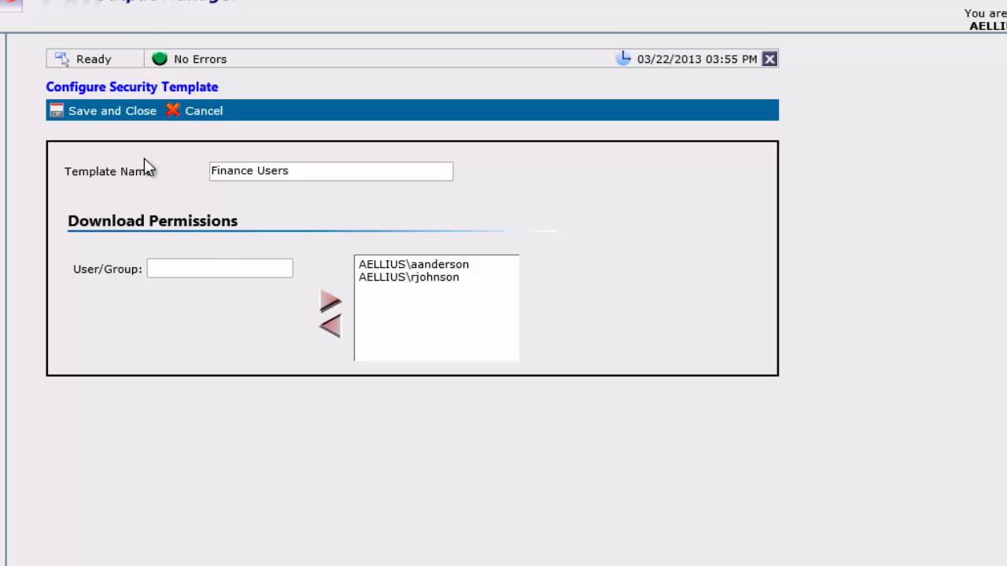
left_click(82, 118)
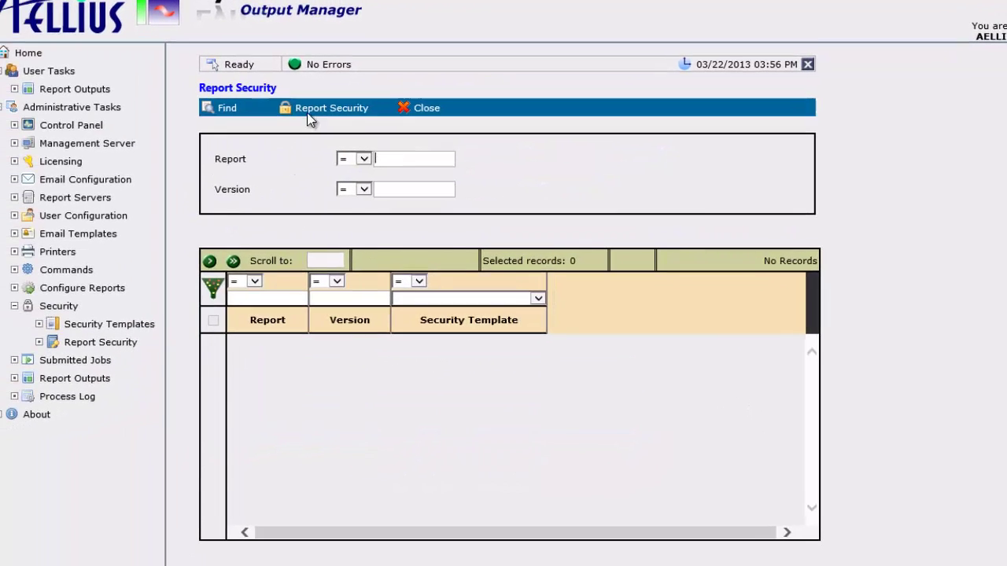
Step: Add and save a report security rule for R0008P, version [*], using the Finance Users template, then confirm it is listed
left_click(308, 114)
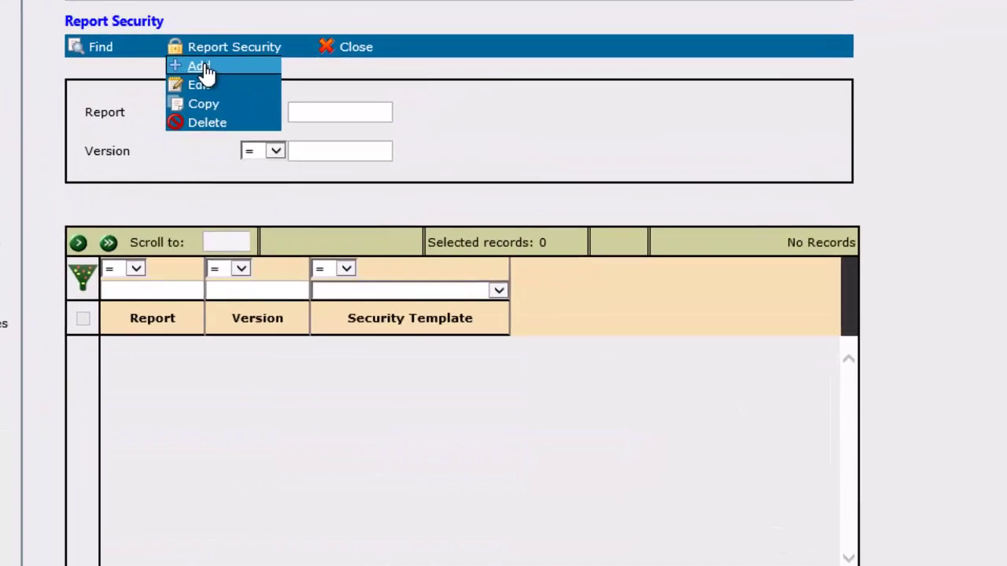
left_click(308, 124)
type("R0008P")
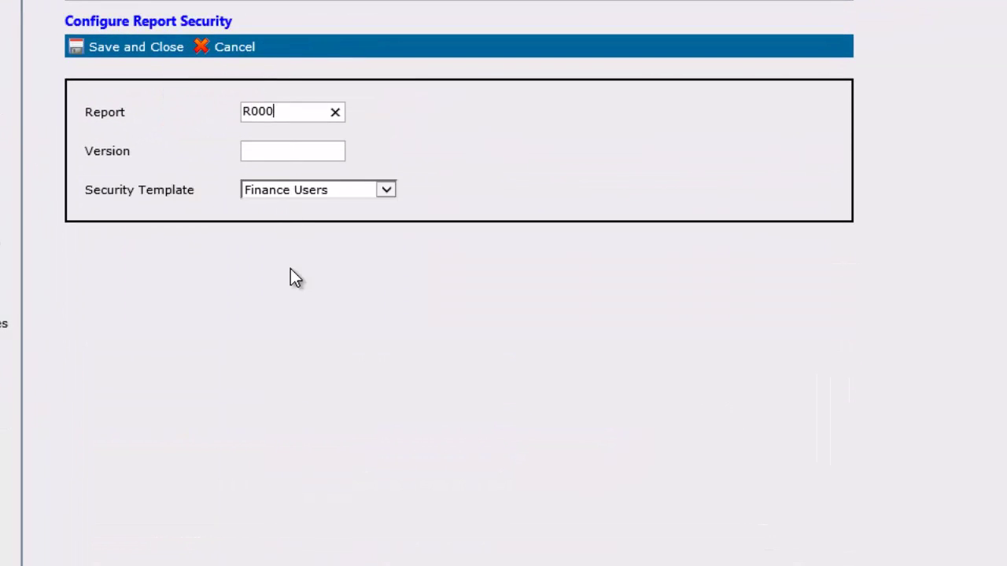
key("Tab")
type("[*]")
left_click(421, 186)
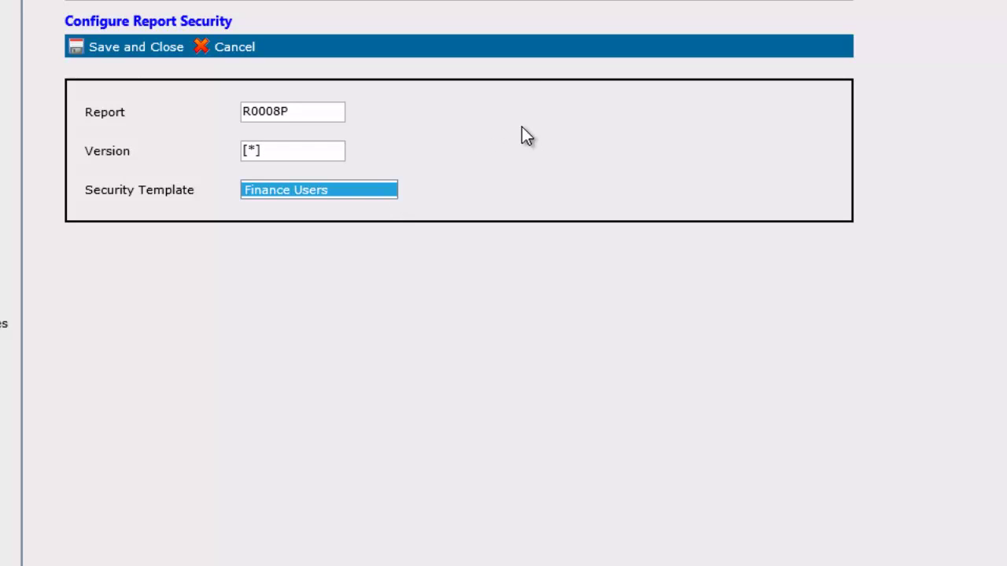
left_click(126, 49)
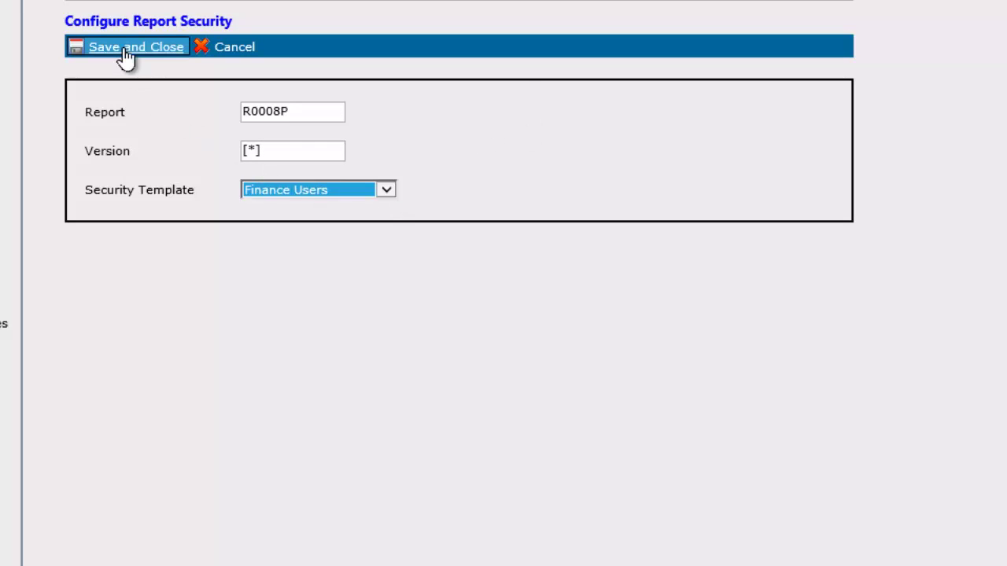
left_click(100, 49)
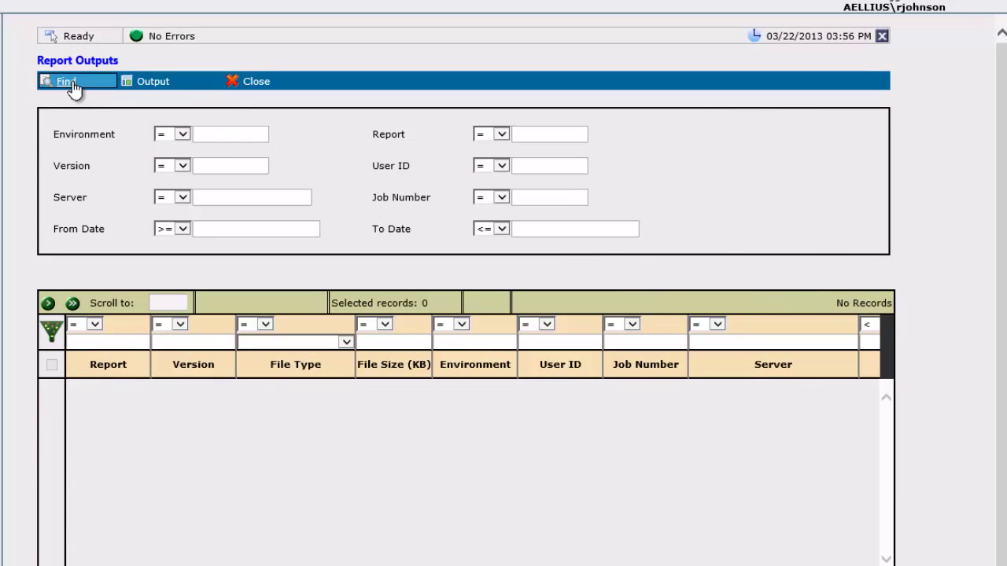
Step: Search Report Outputs and review the 11 R0008P XJDE0001 PDF outputs from JDV910
left_click(70, 84)
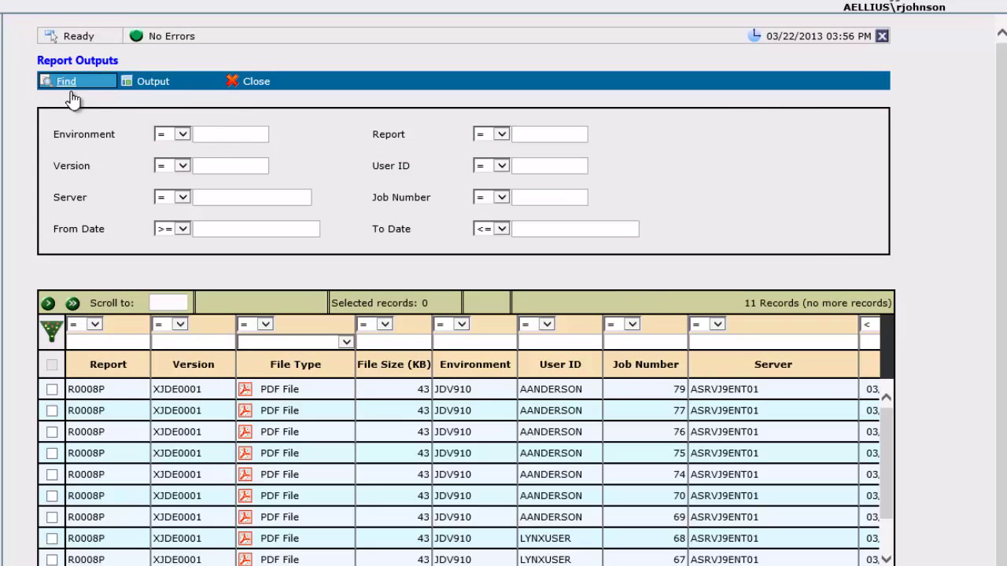
left_click(886, 559)
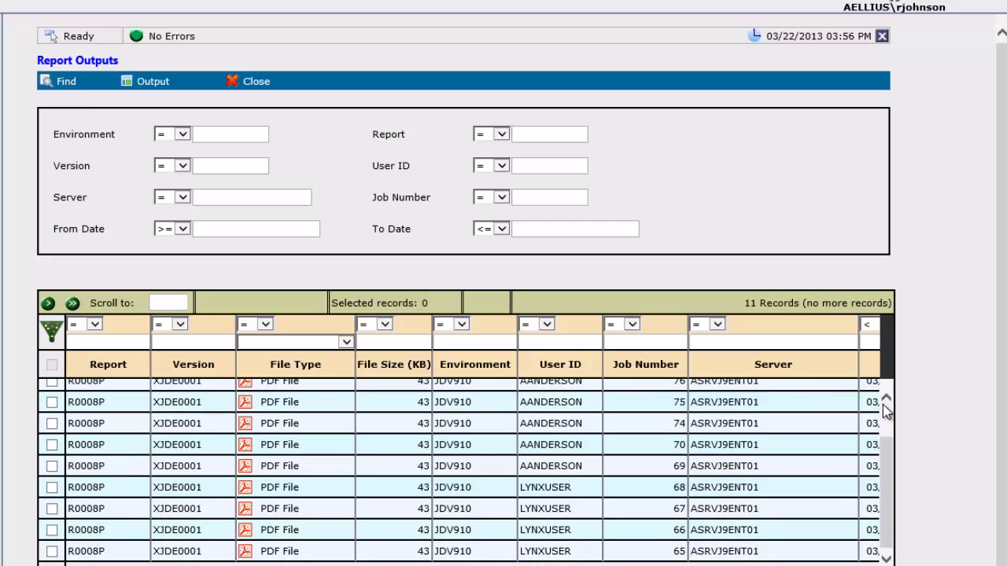
scroll(883, 413, "up", 1)
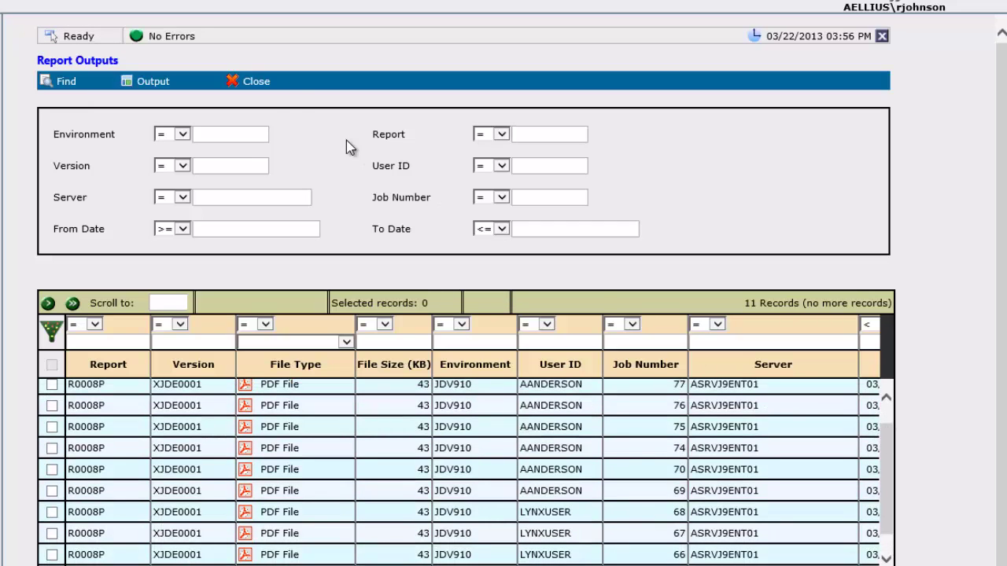